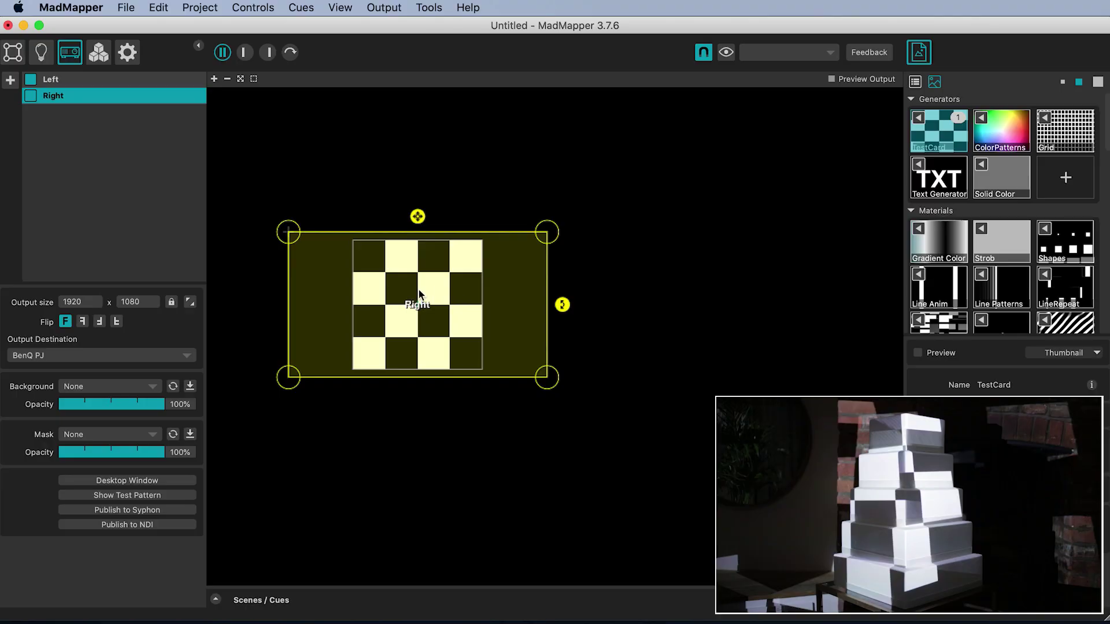
Move the Right output rectangle so it sits beside the Left output.
left_click_drag(391, 284, 648, 285)
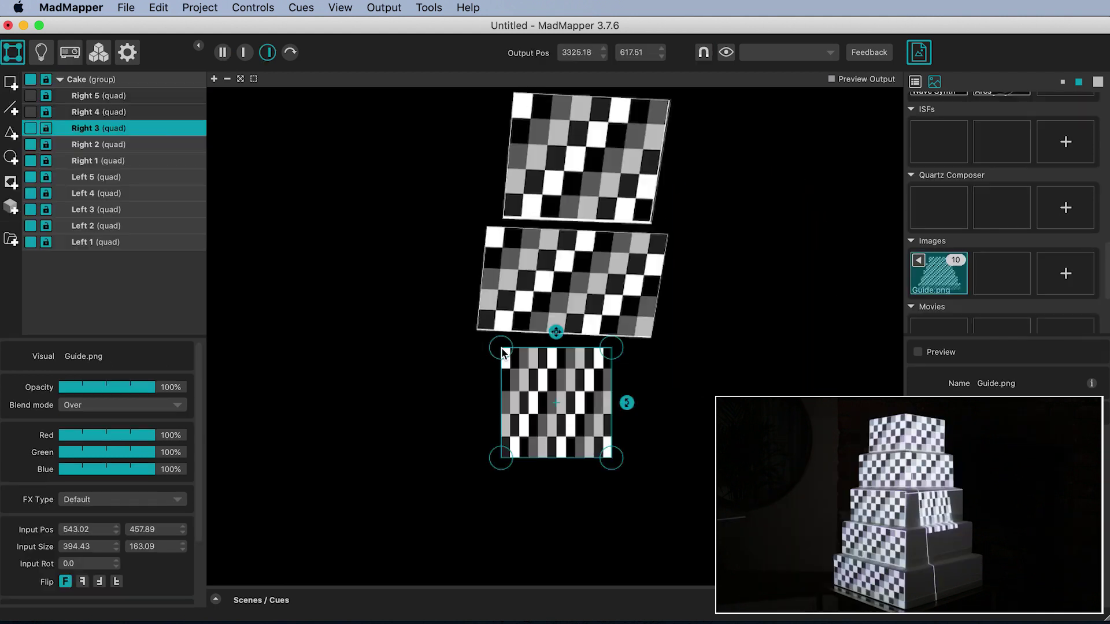
Skew Right 3's corner in the Cake group to fit its cake tier.
left_click_drag(502, 348, 462, 347)
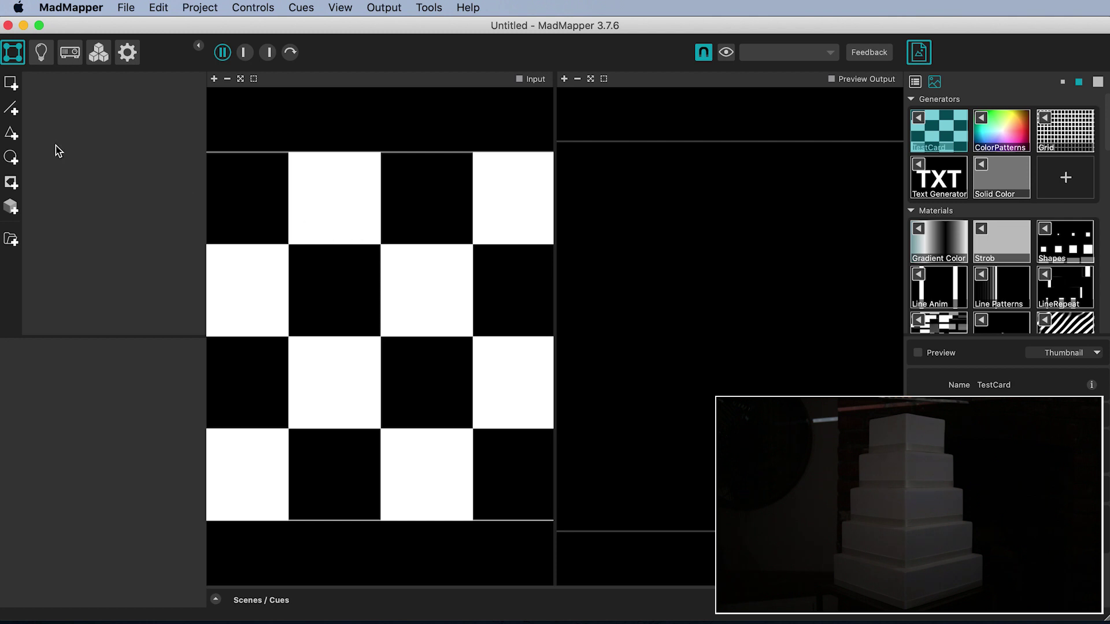
Add a TestCard quad surface and switch the outputs to Full Screen Mode on the projector.
left_click(11, 84)
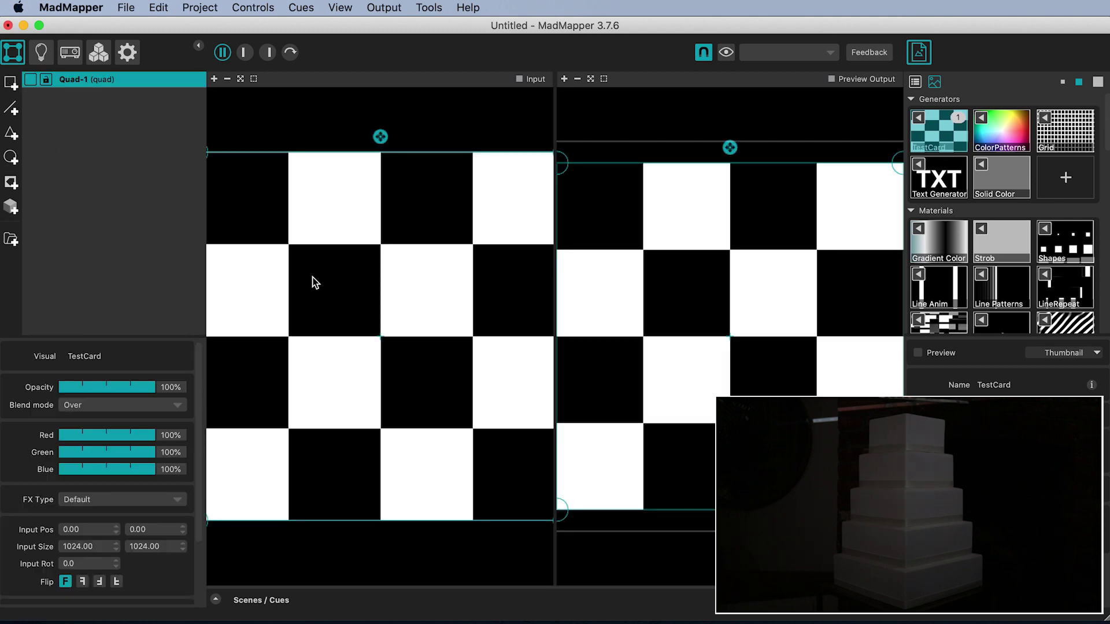
scroll(314, 283, "down", 2)
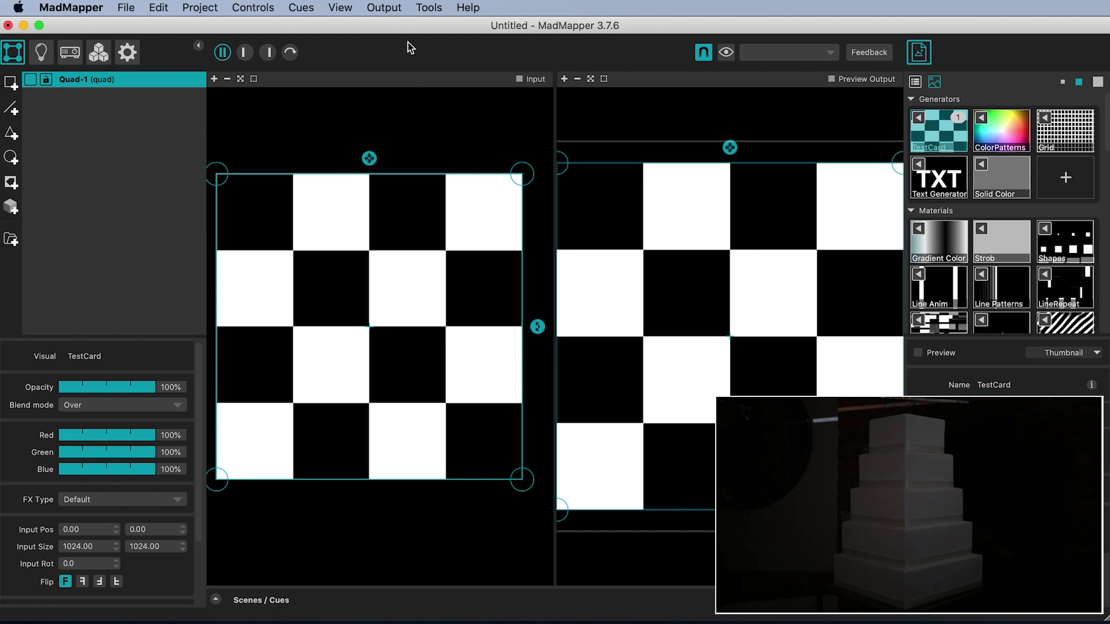
left_click(384, 7)
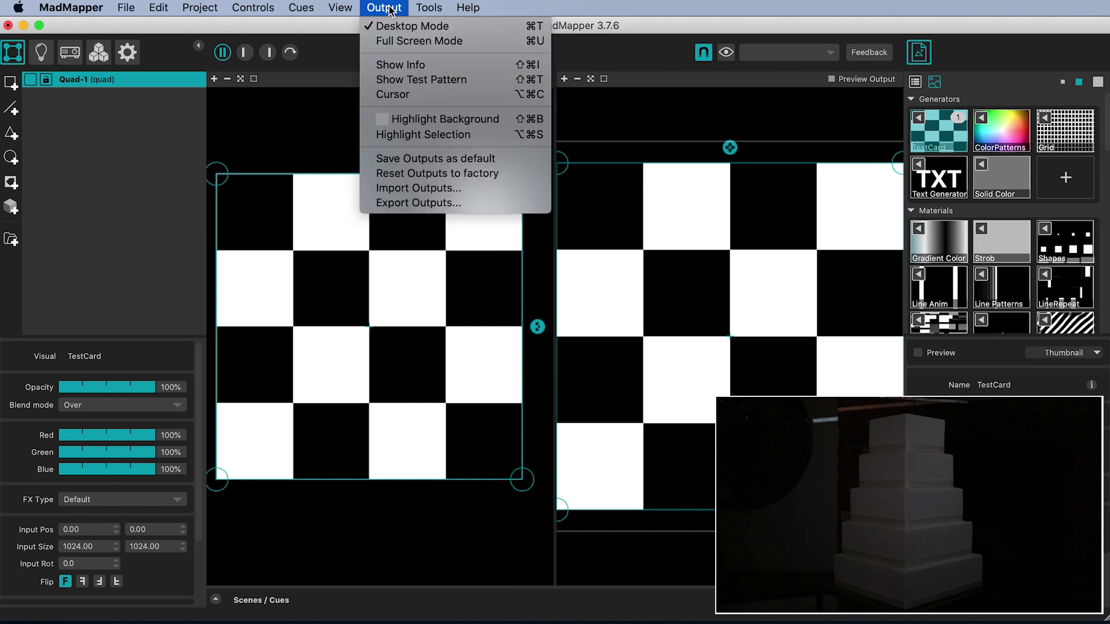
left_click(388, 40)
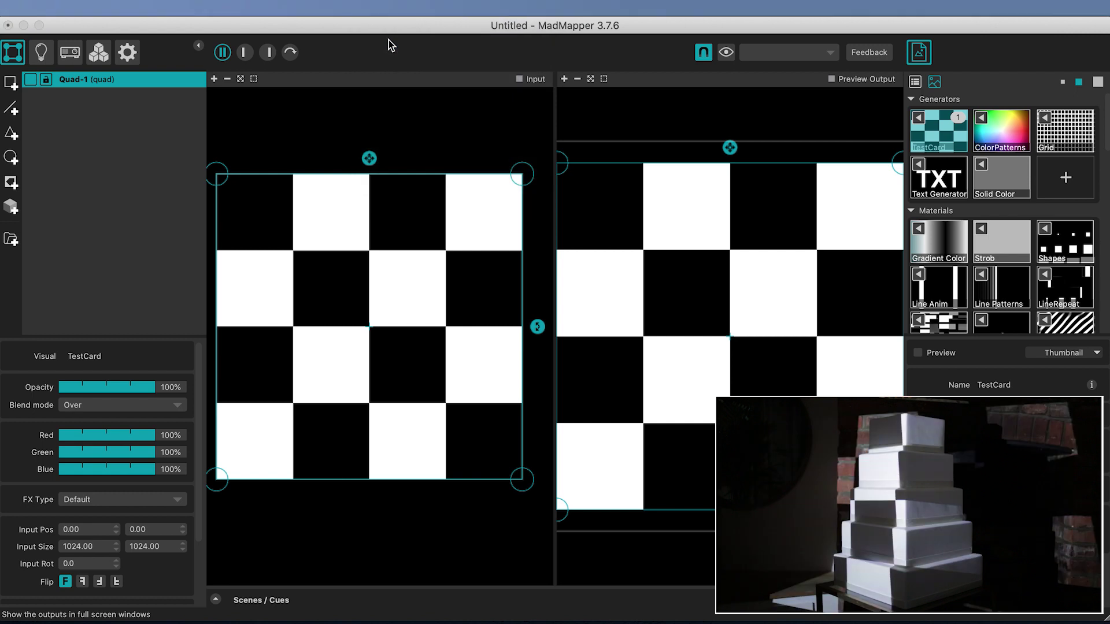
scroll(698, 273, "down", 4)
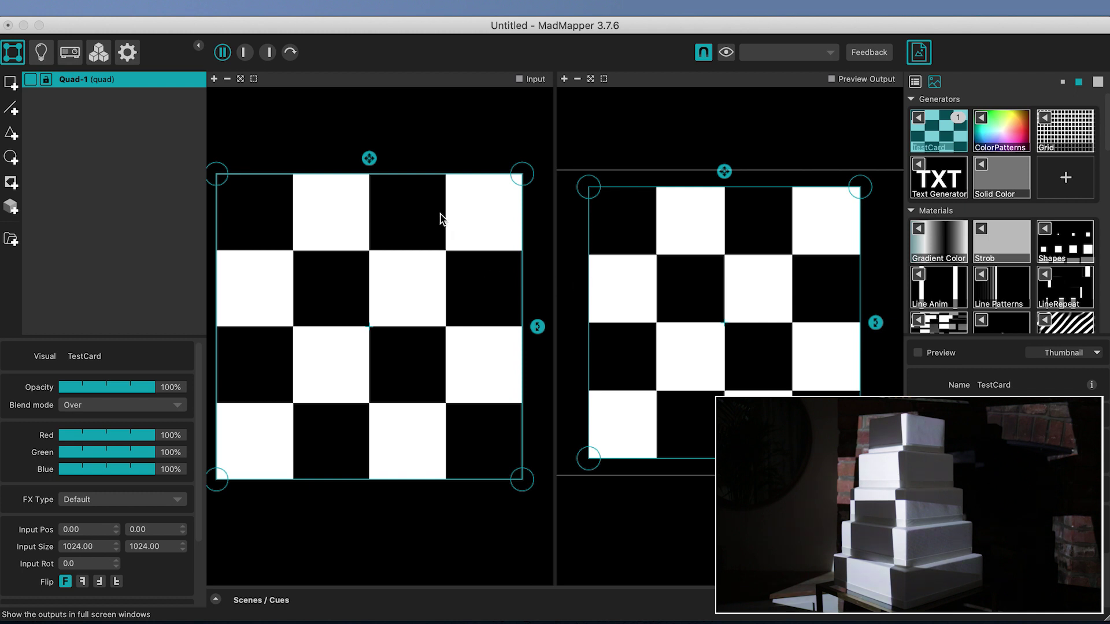
left_click(359, 27)
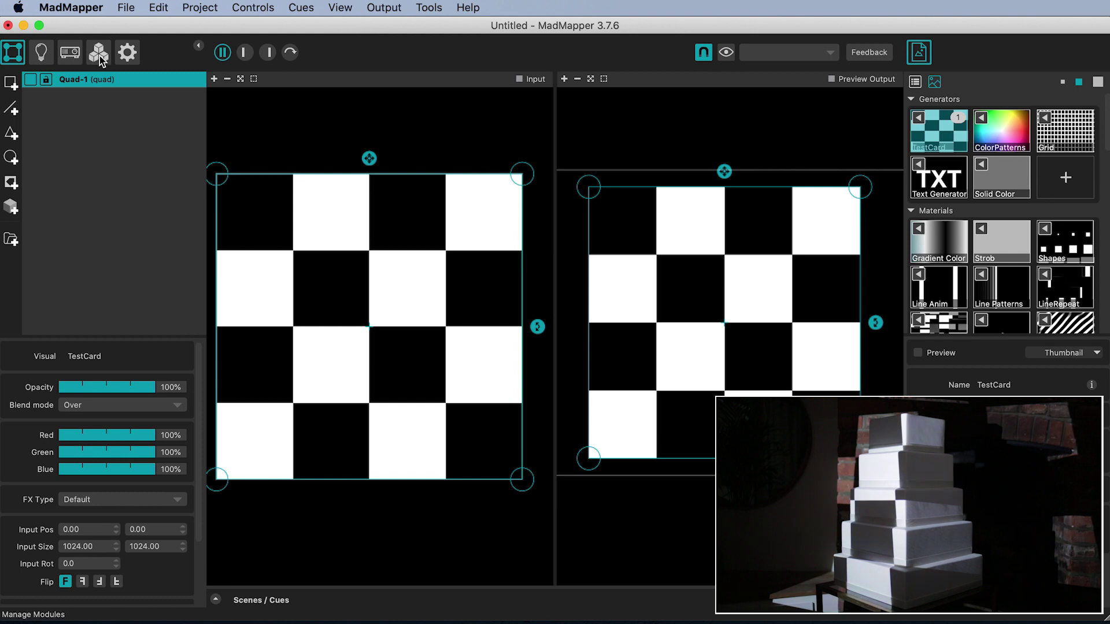
In Manage Outputs, set Projector-1's output destination to the BenQ PJ display.
left_click(75, 57)
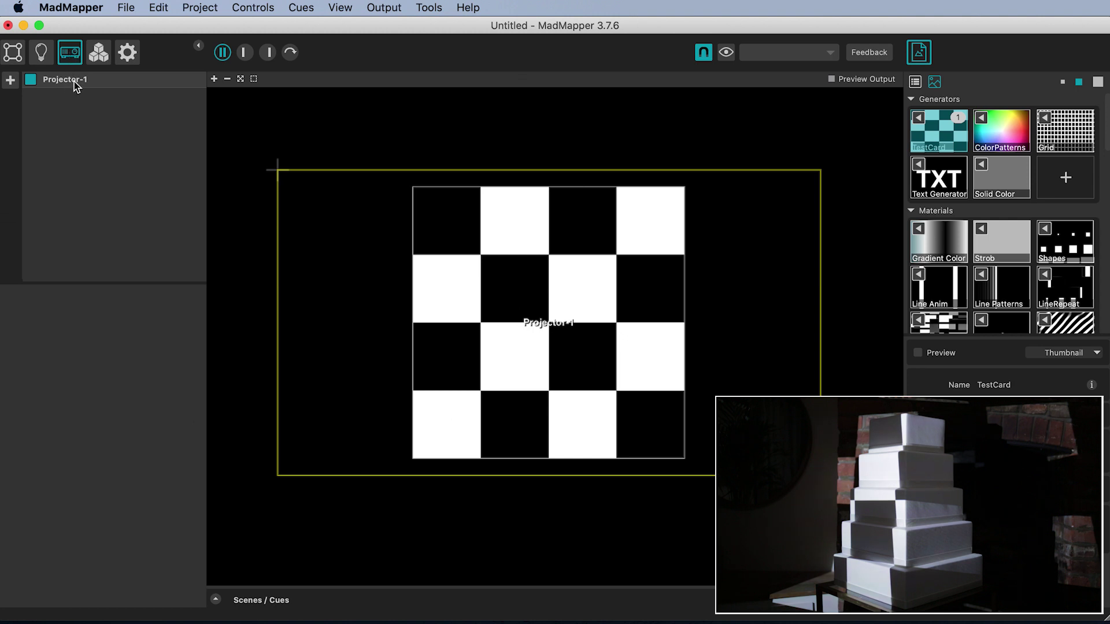
left_click(81, 84)
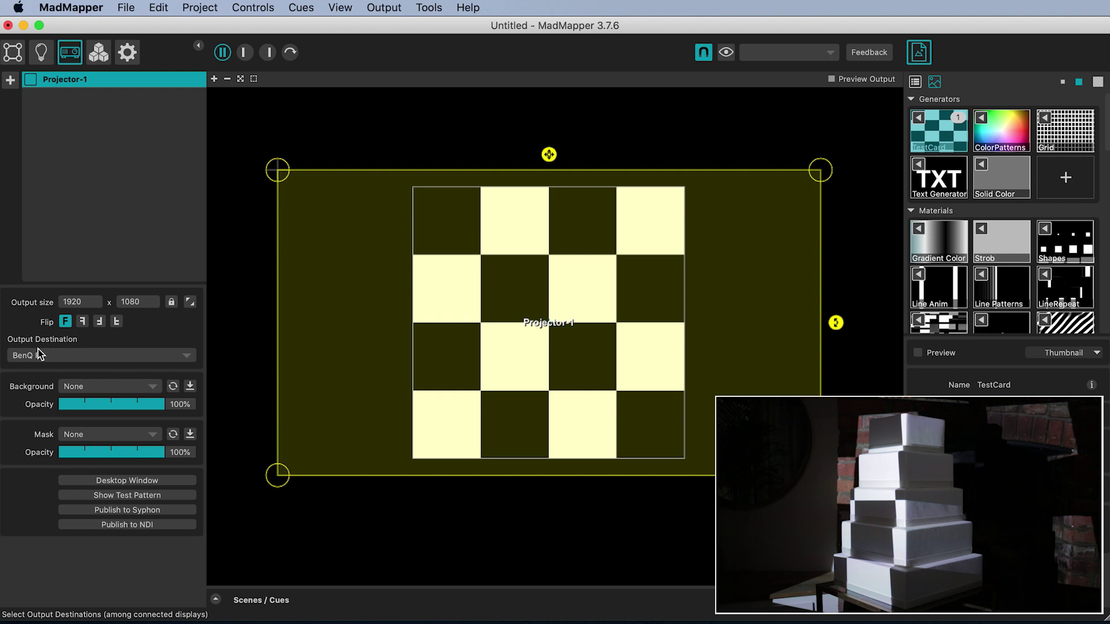
left_click(58, 356)
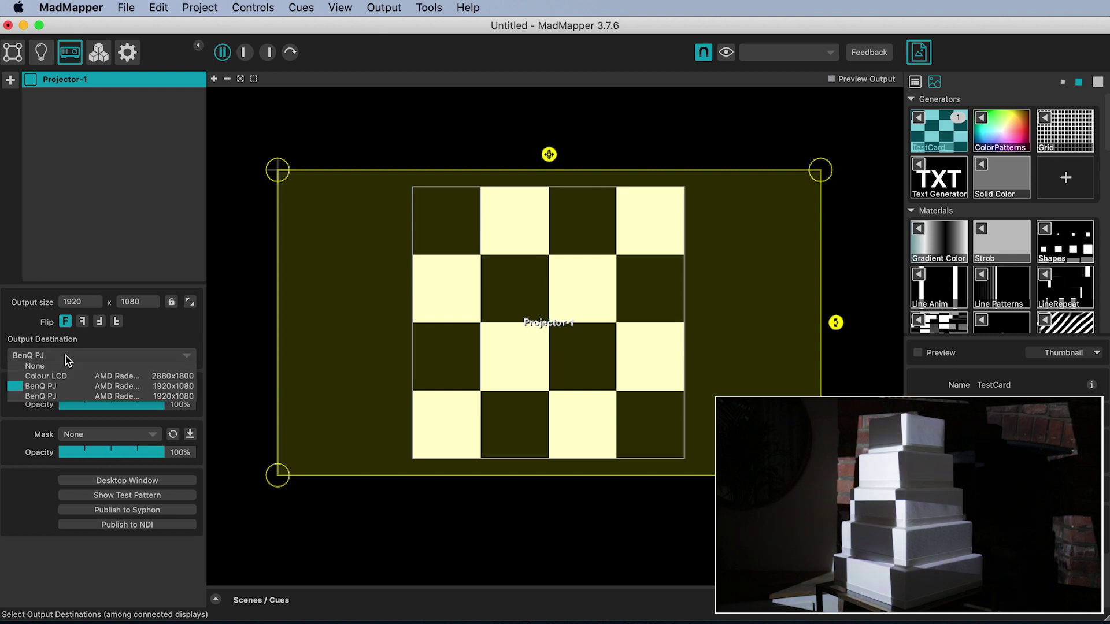
left_click(67, 385)
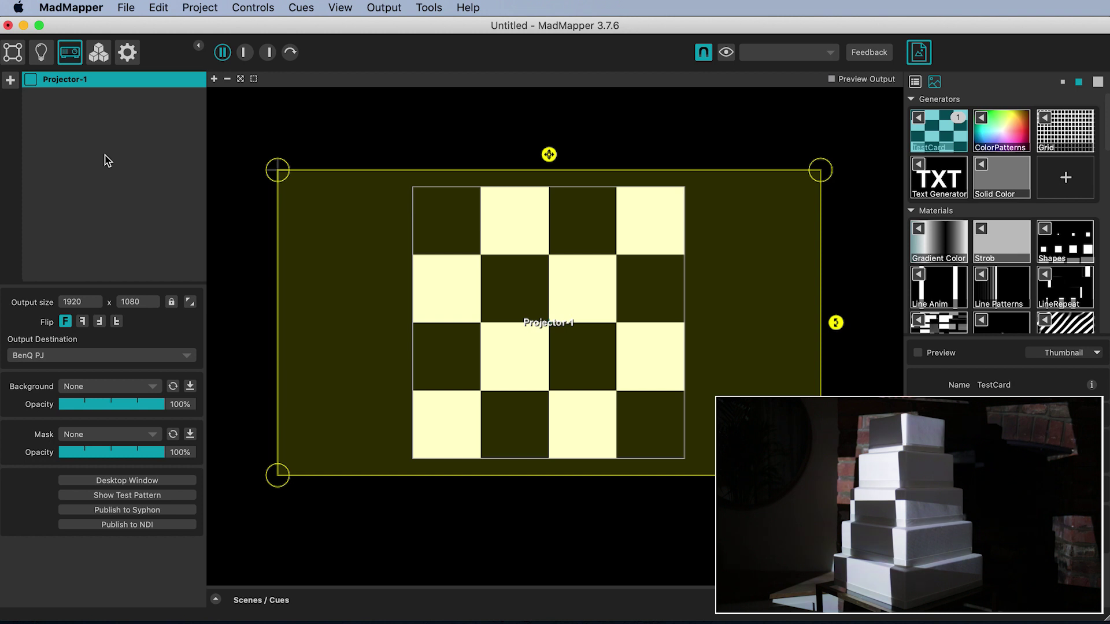
left_click(30, 81)
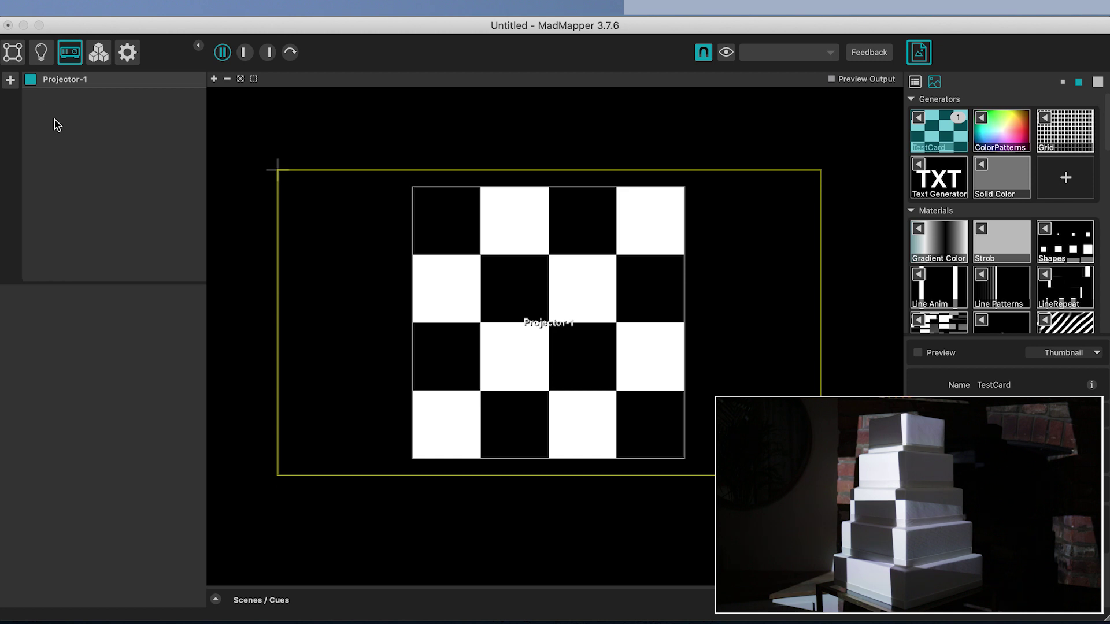
left_click(66, 82)
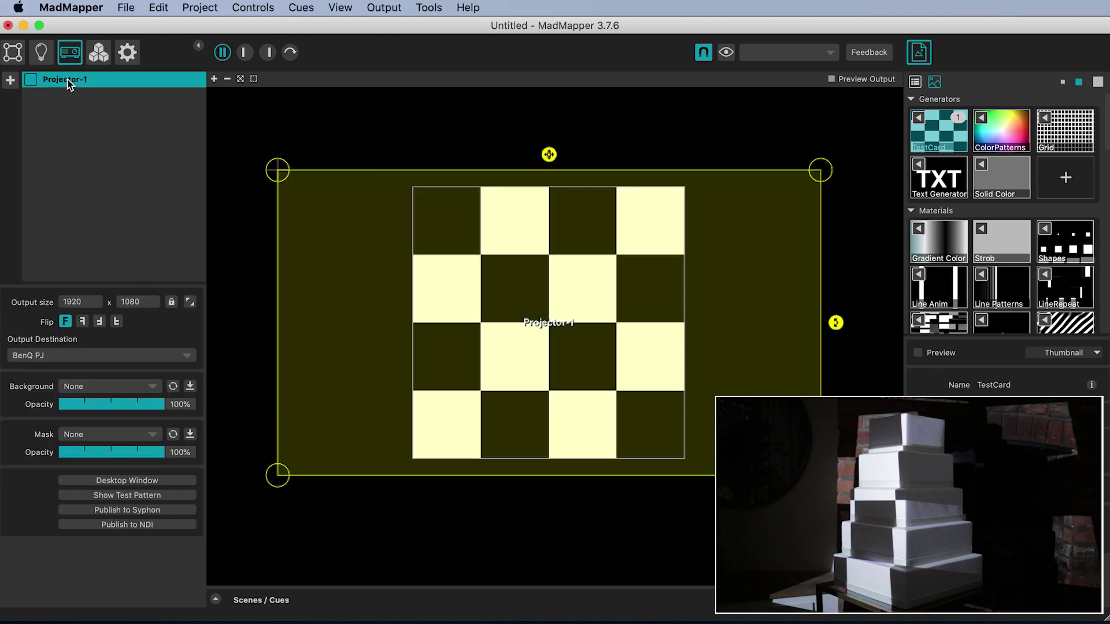
Rename the Projector-1 output to 'Left'.
double_click(65, 80)
type("Left")
key("Return")
Add a second output sent to the other BenQ PJ and name it 'Right'.
left_click(10, 80)
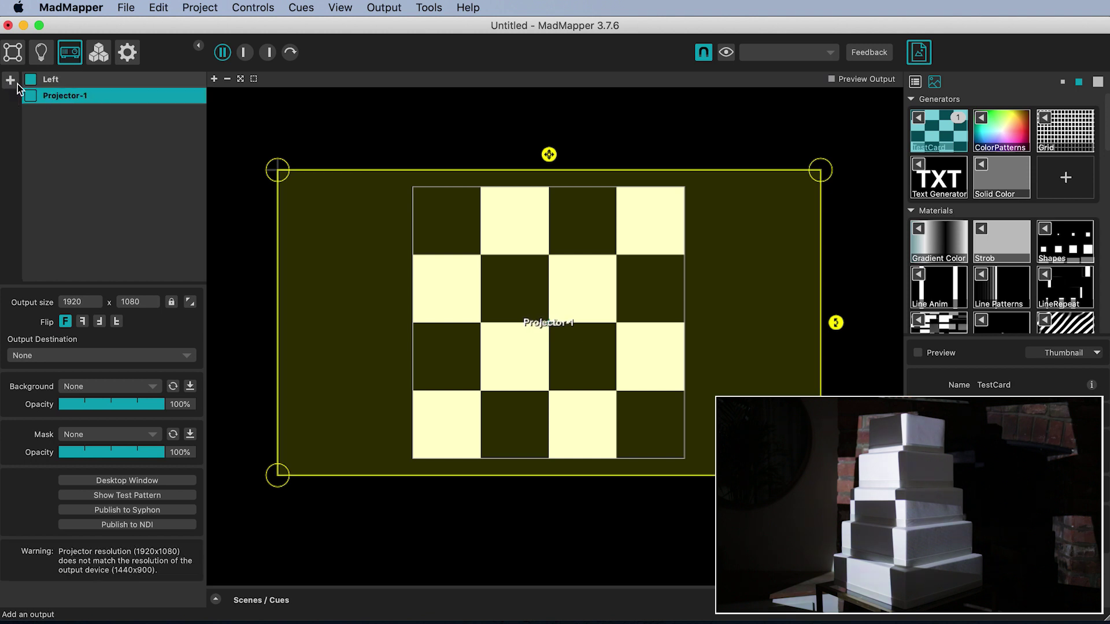
left_click(58, 355)
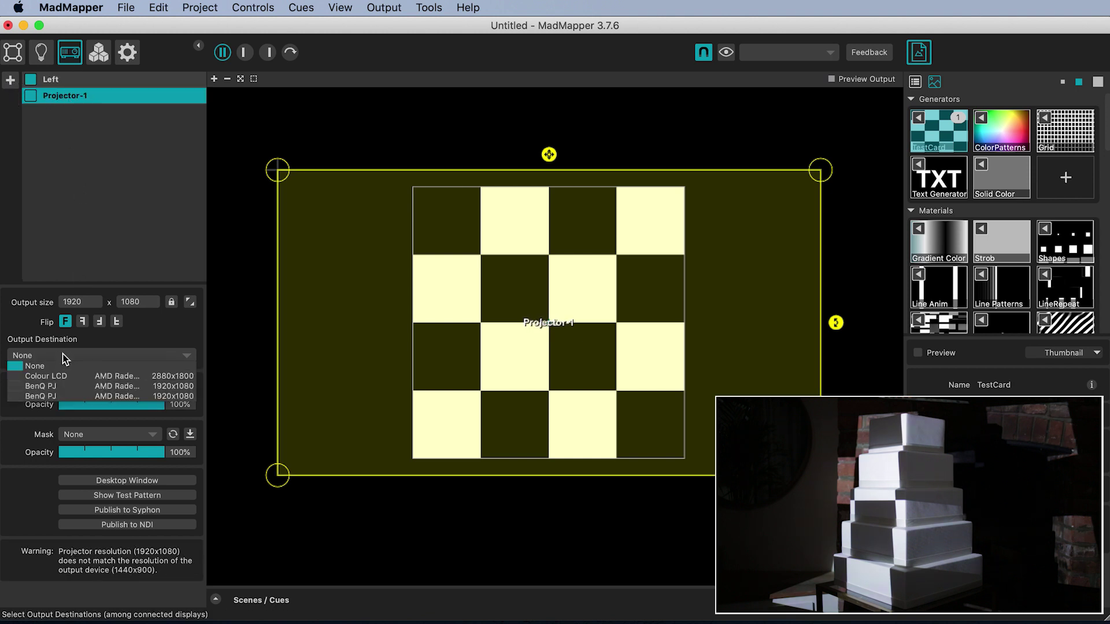
left_click(57, 397)
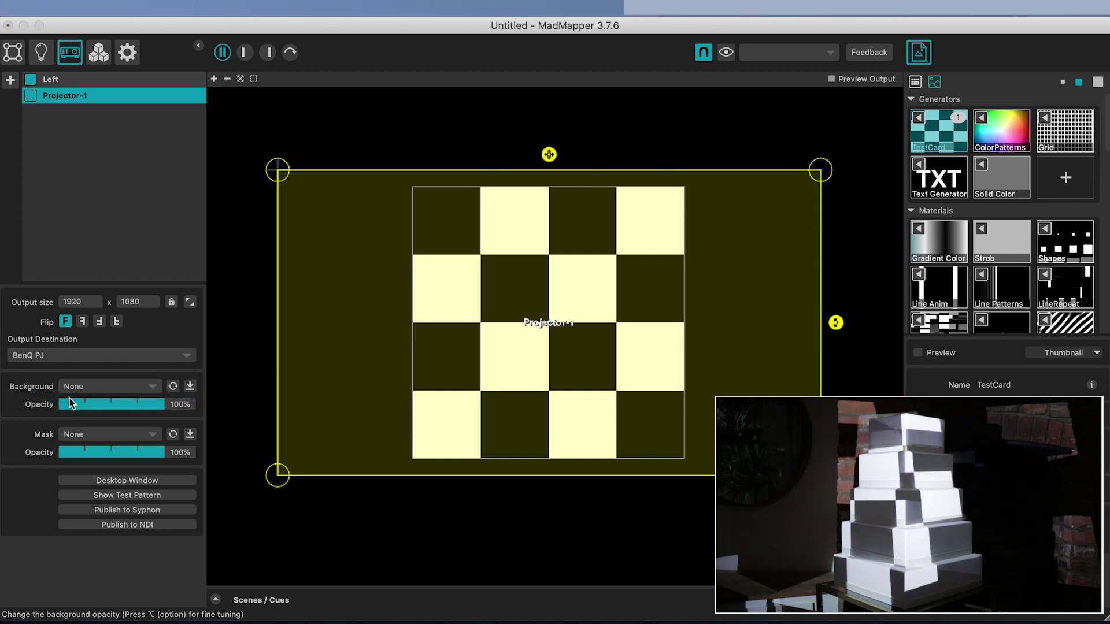
double_click(64, 97)
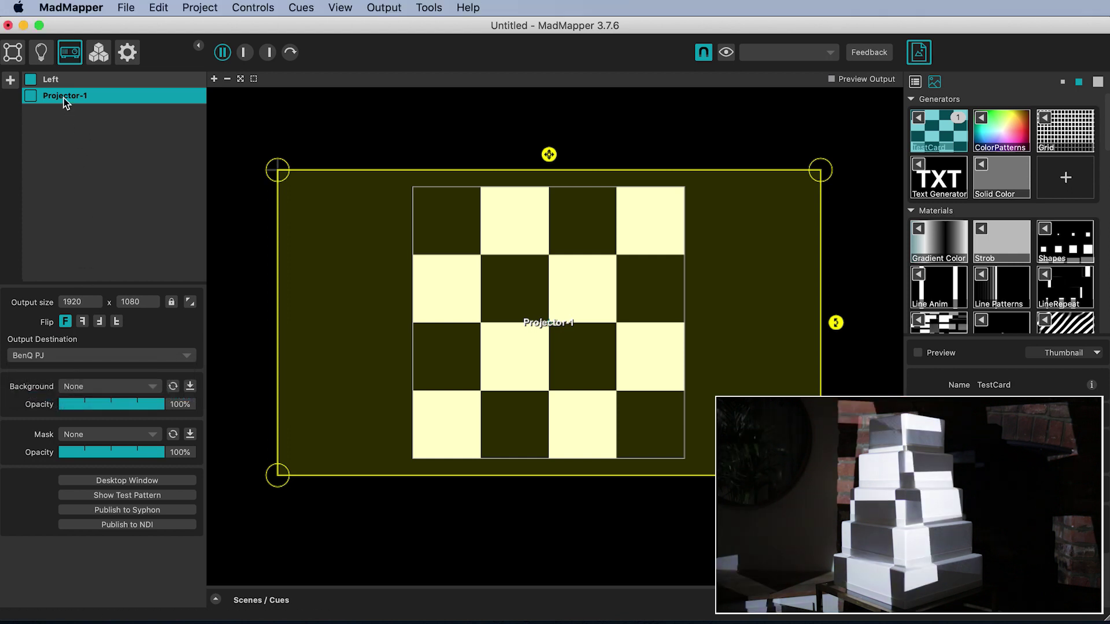
type("Right")
key("Return")
Drag the Right output rectangle flush against the right edge of Left.
scroll(486, 312, "down", 5)
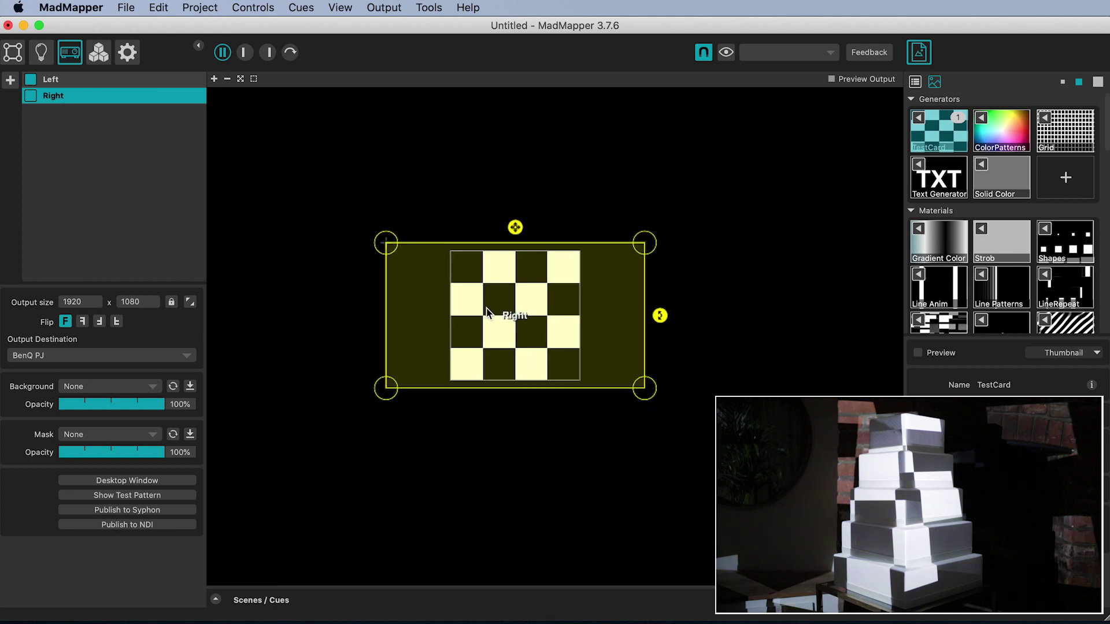
scroll(486, 313, "right", 5)
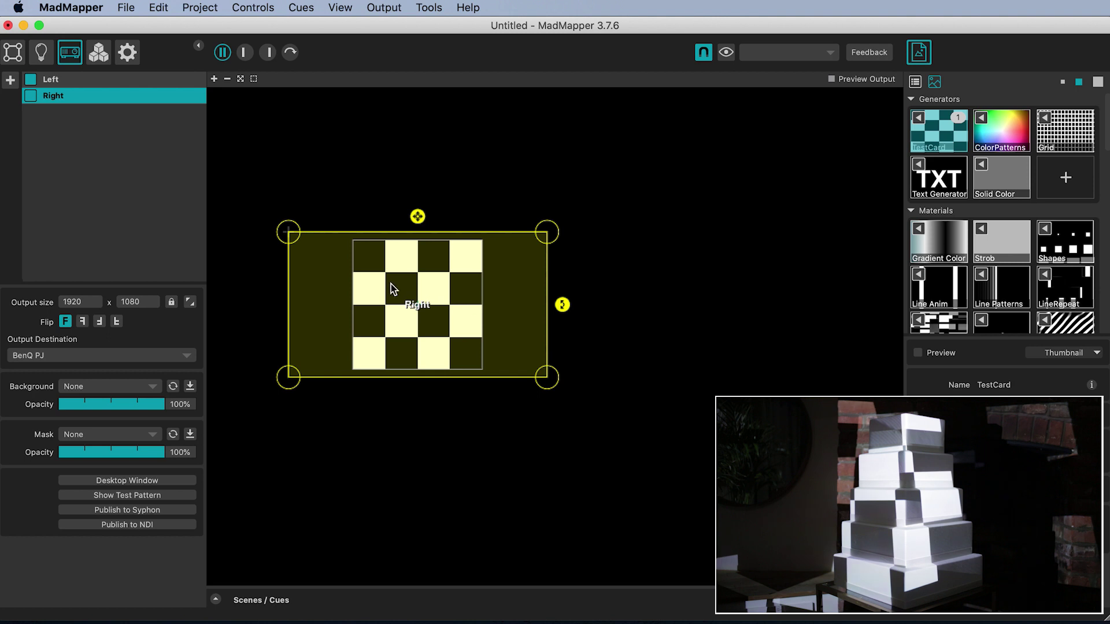
left_click_drag(391, 284, 649, 287)
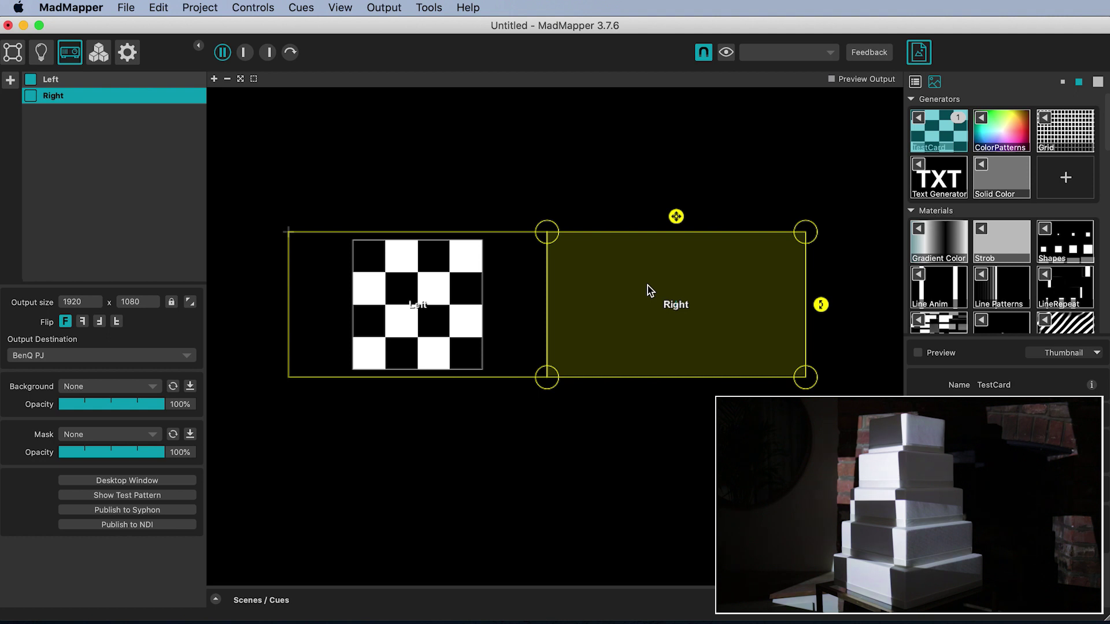
scroll(647, 285, "up", 2)
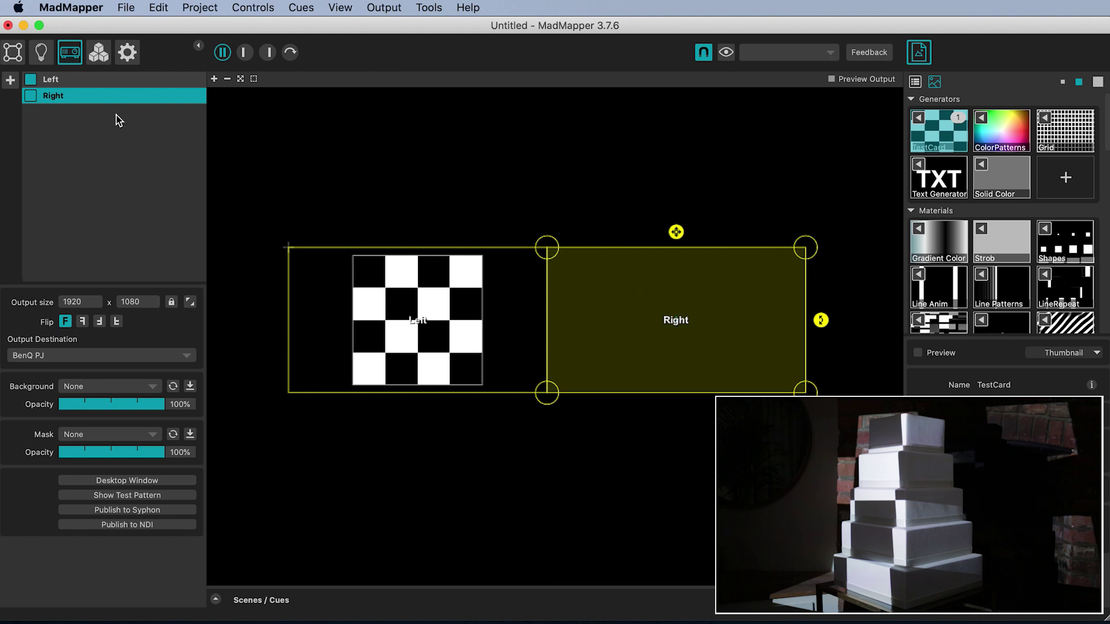
left_click(13, 55)
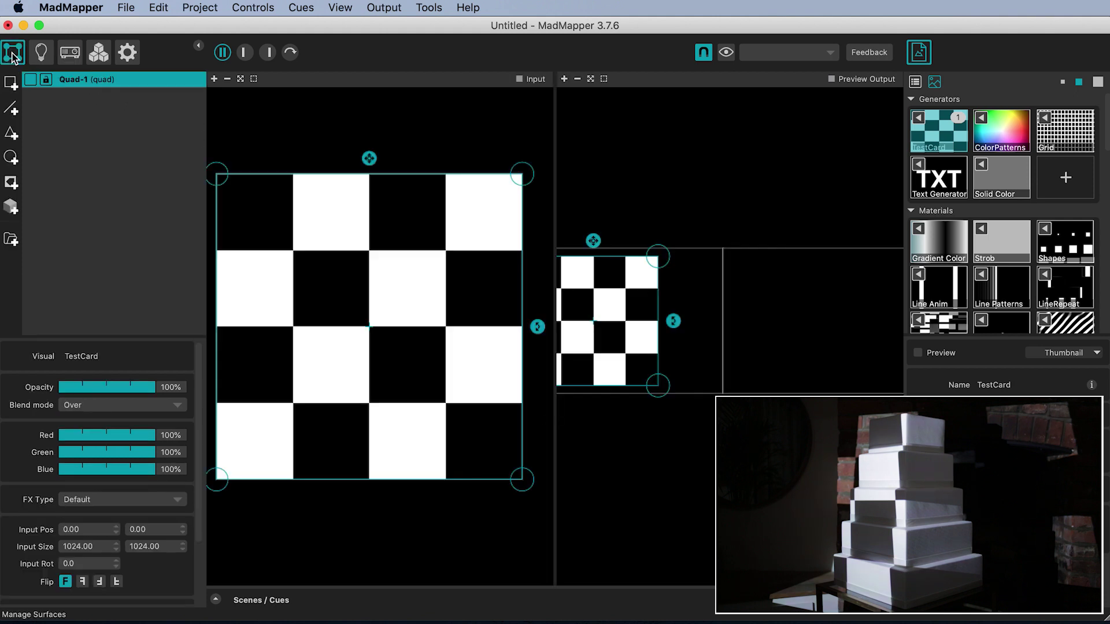
Import Guide.png from the Tutorial Assets folder into the media library.
left_click(245, 52)
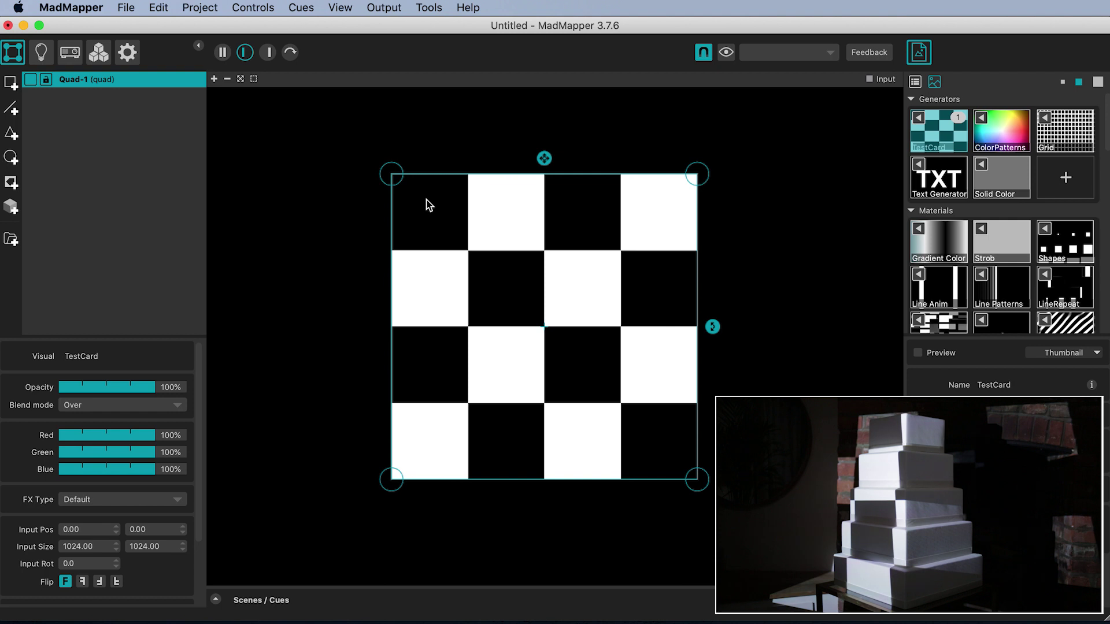
left_click(126, 8)
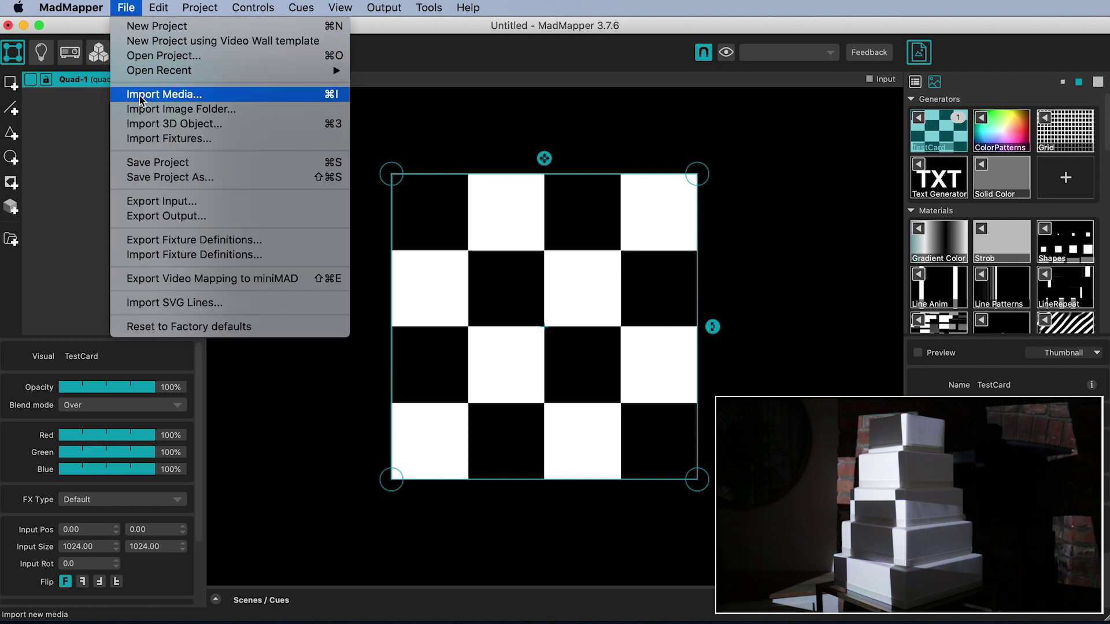
left_click(181, 97)
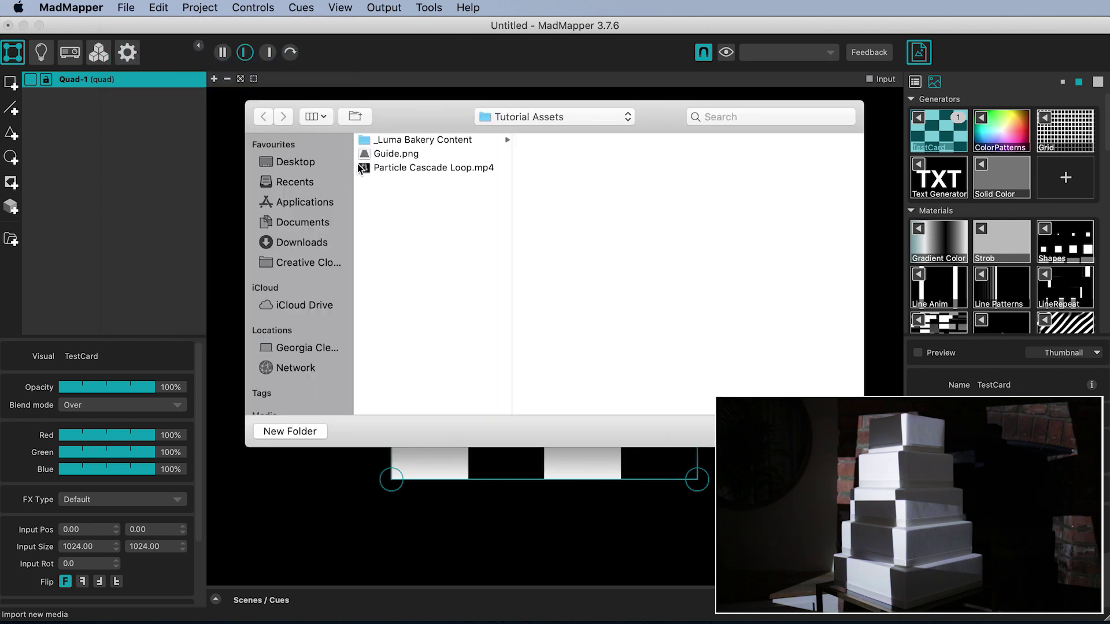
left_click(394, 154)
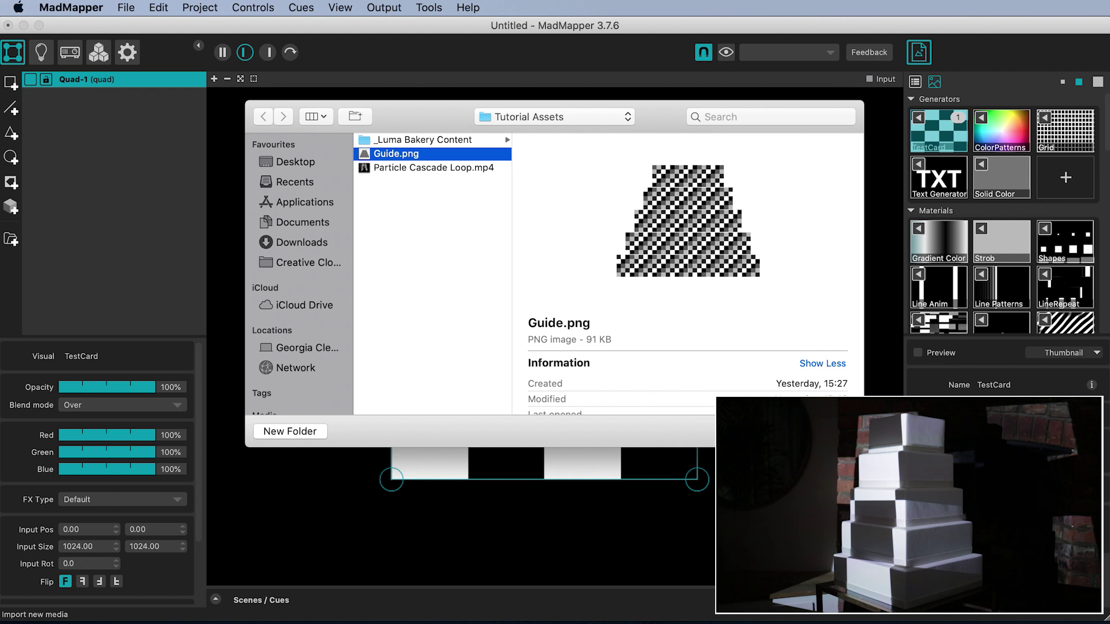
key("Return")
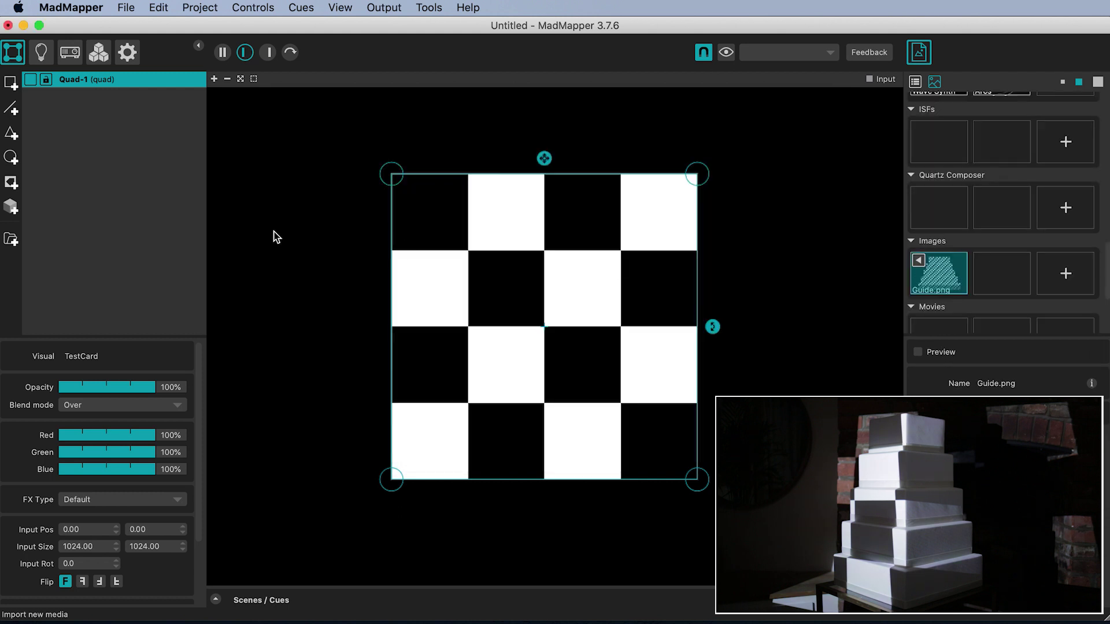
Assign Guide.png to Quad-1 and crop its input to the top tier's left half.
left_click(942, 276)
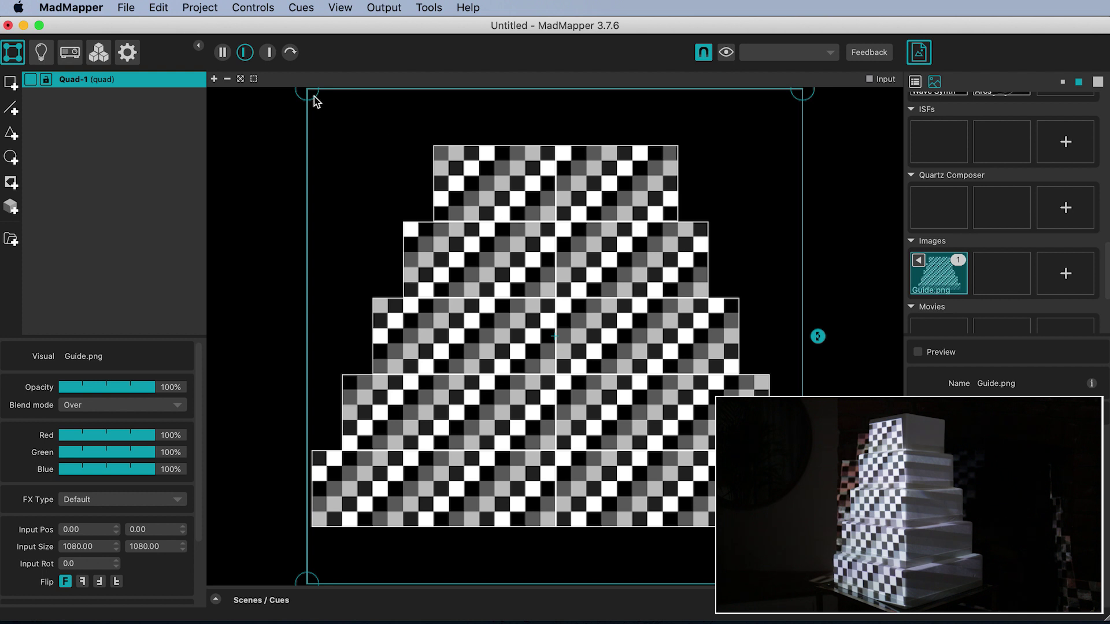
left_click_drag(307, 91, 438, 152)
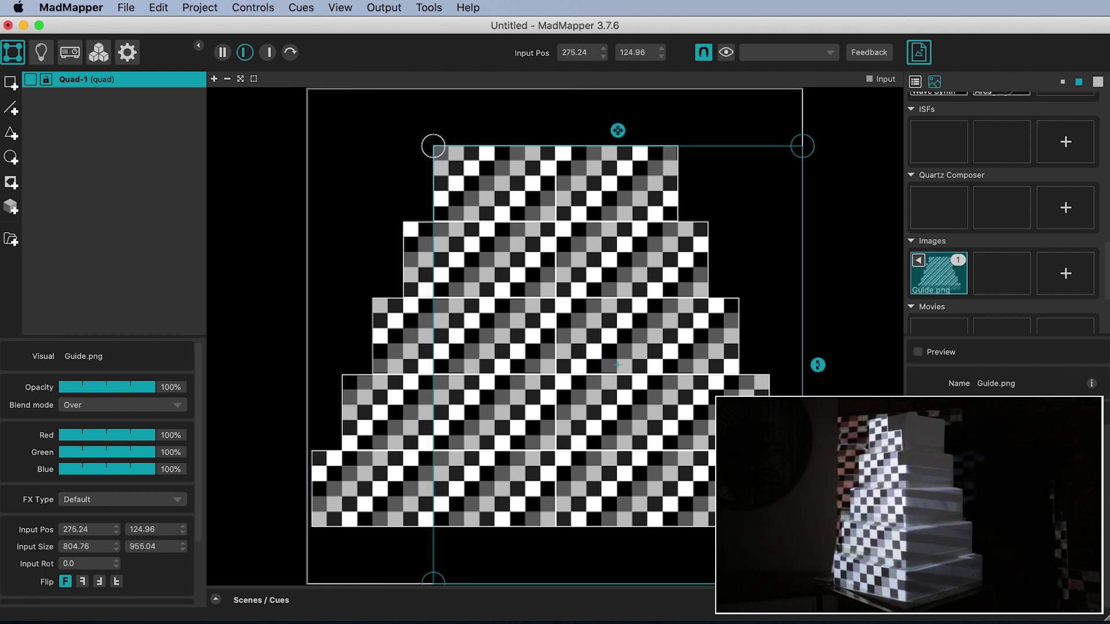
left_click_drag(803, 582, 561, 214)
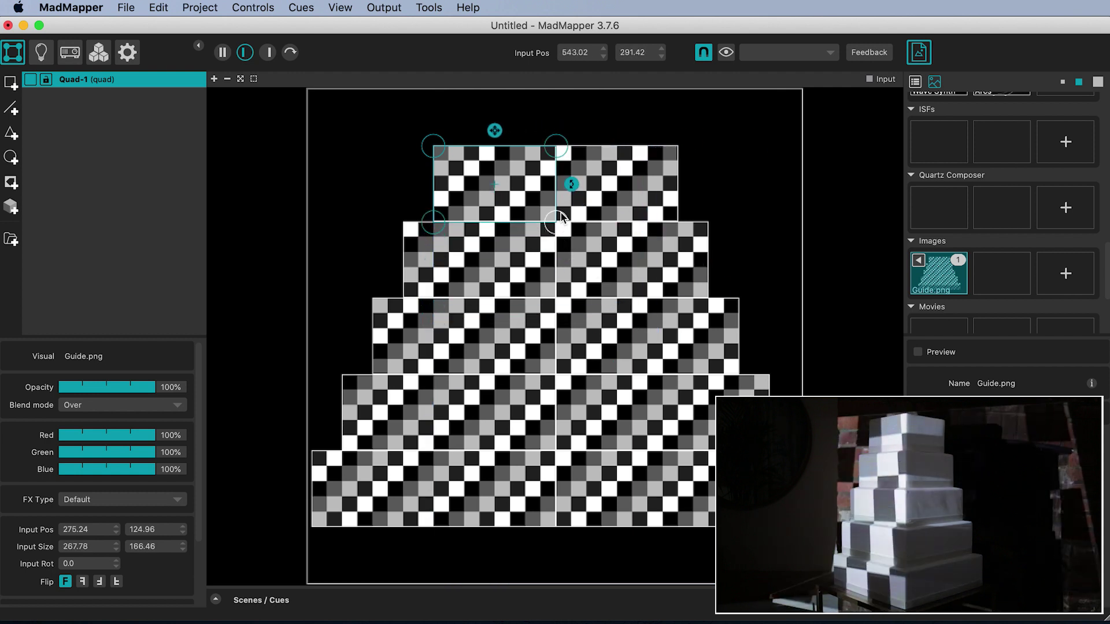
double_click(86, 82)
Name the quad 'Left 1' and duplicate it down onto the second tier.
type("L")
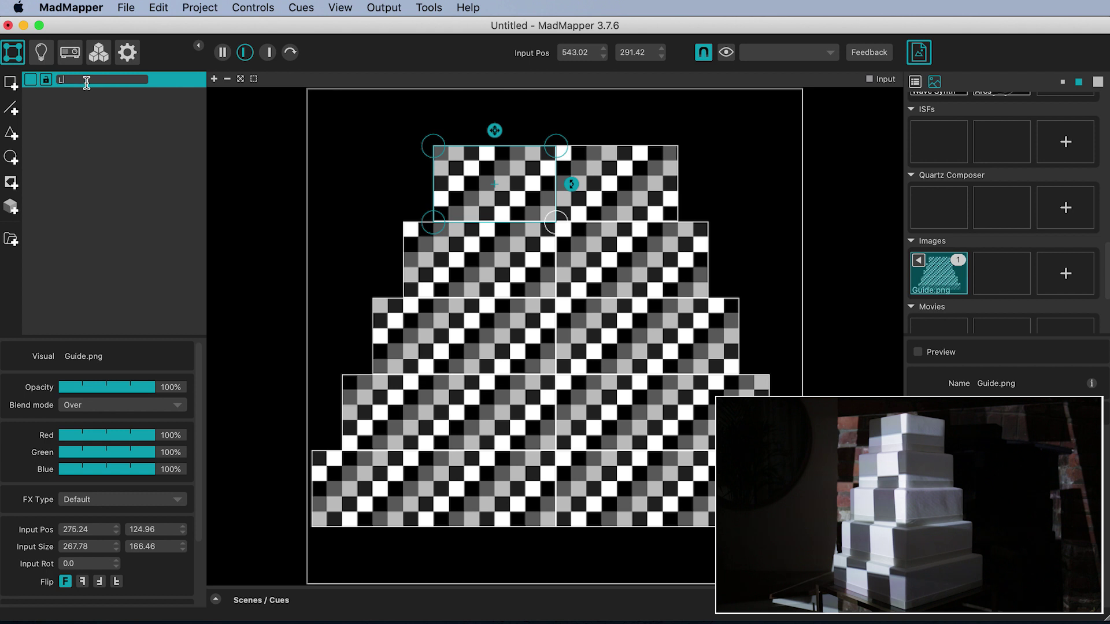
type("eft 1")
key("Return")
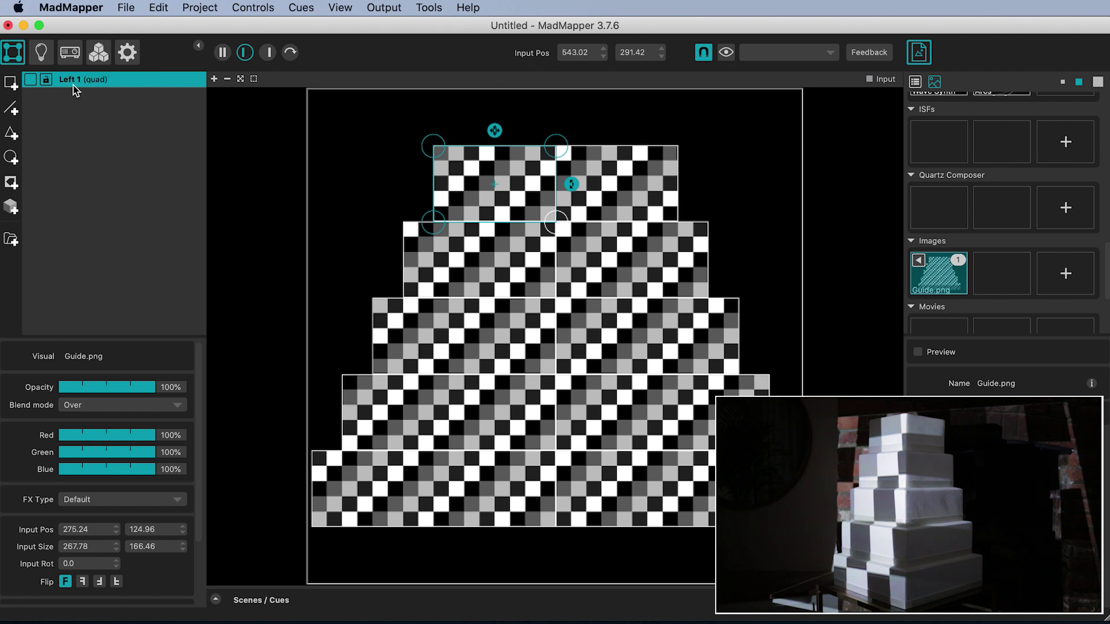
left_click(162, 7)
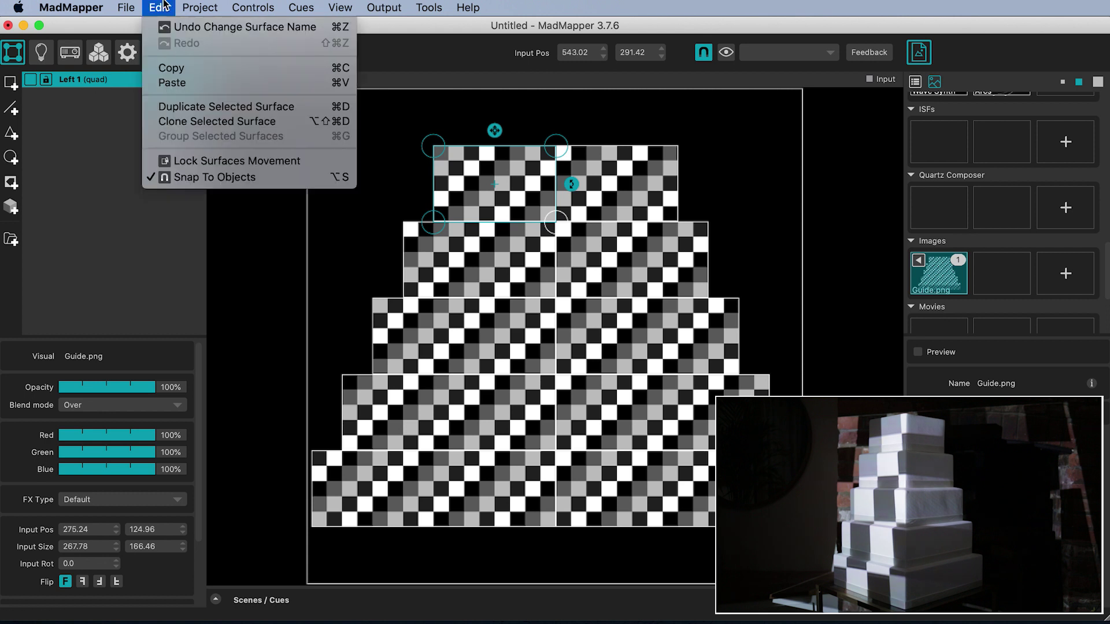
left_click(342, 106)
left_click_drag(495, 174, 495, 247)
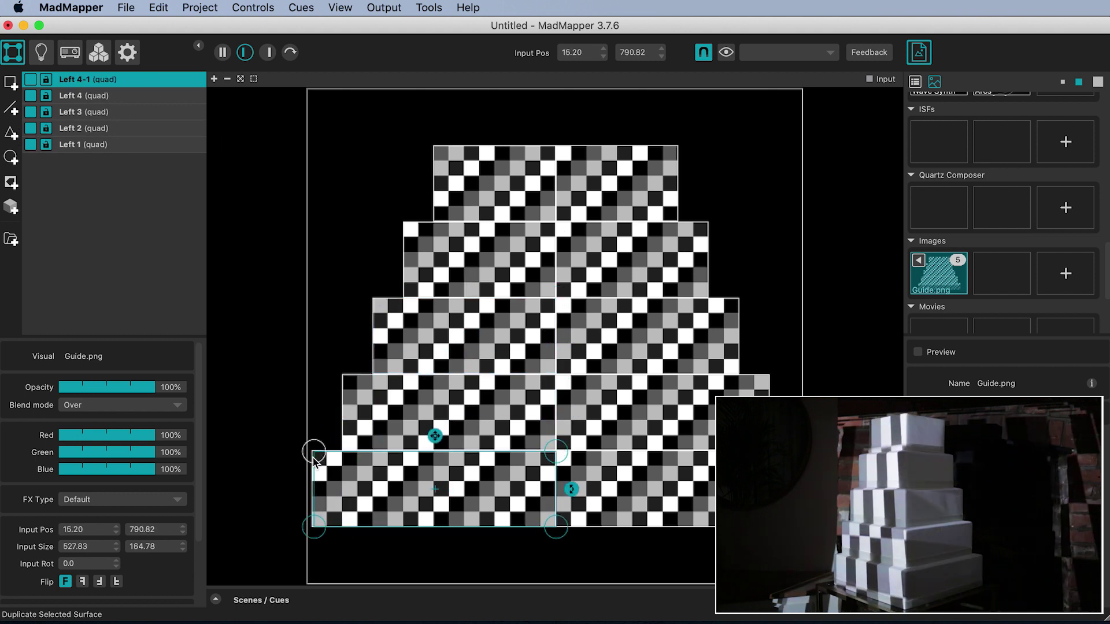
Rename the copies and fit Right 4-1's corners to the bottom tier's right side.
double_click(72, 79)
type("Right 4")
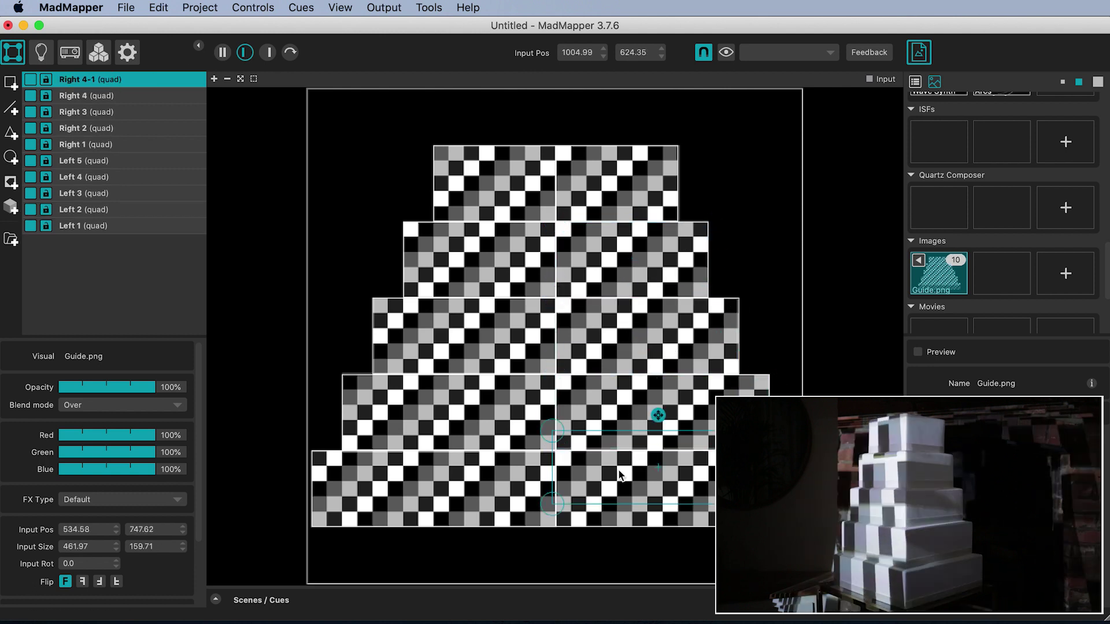
left_click_drag(553, 430, 556, 451)
left_click_drag(554, 503, 556, 527)
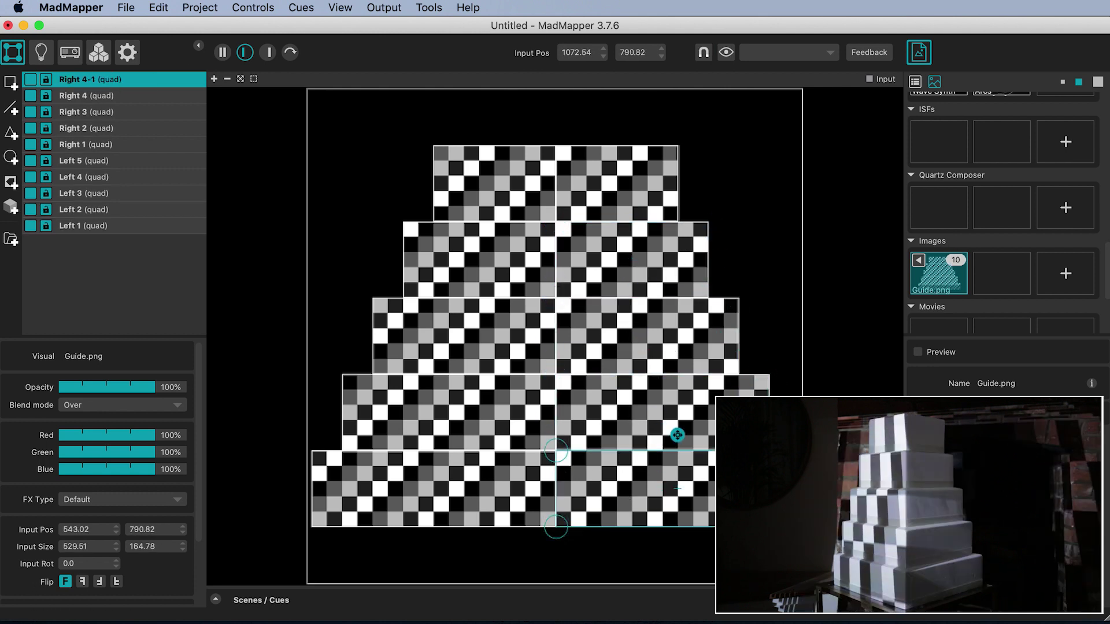
left_click(636, 413)
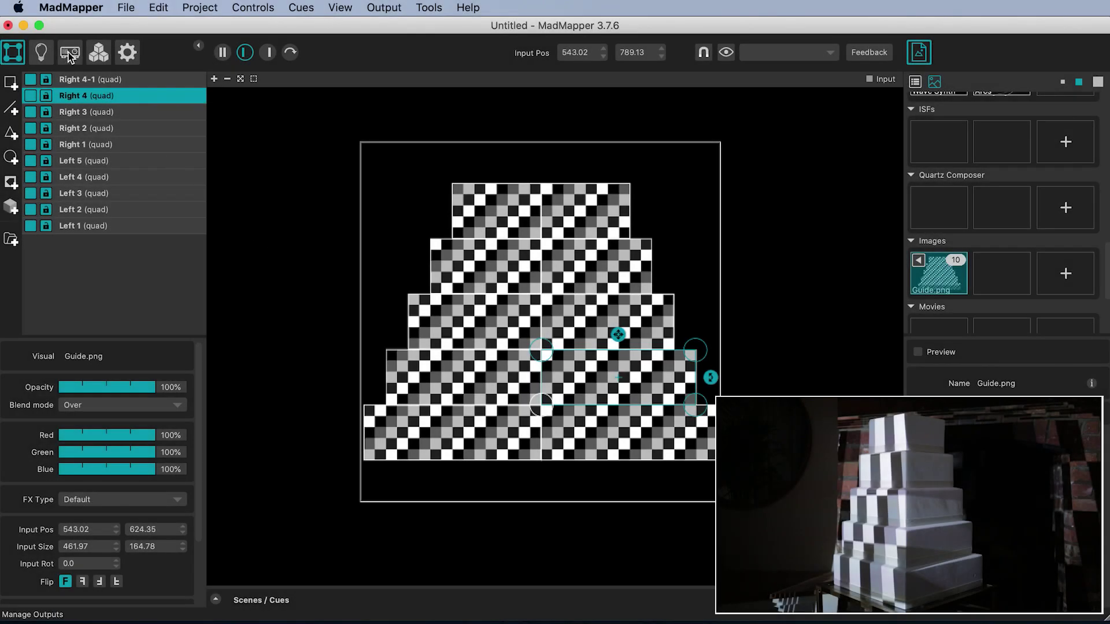
left_click(69, 54)
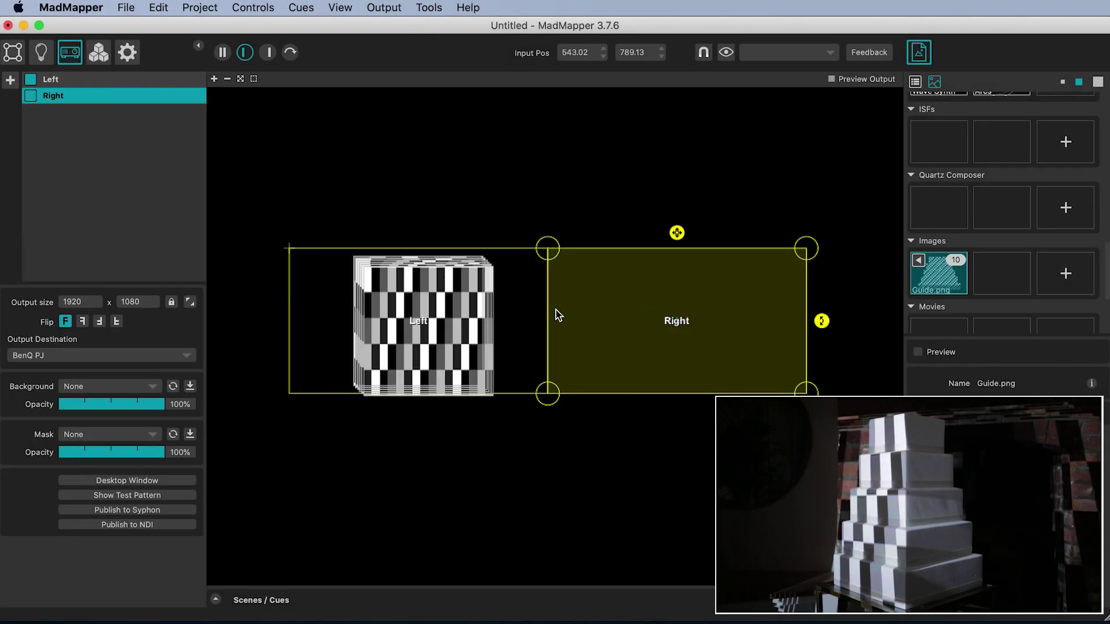
Show the output preview on the canvas and rename Right 4-1 to 'Right 5'.
left_click(14, 53)
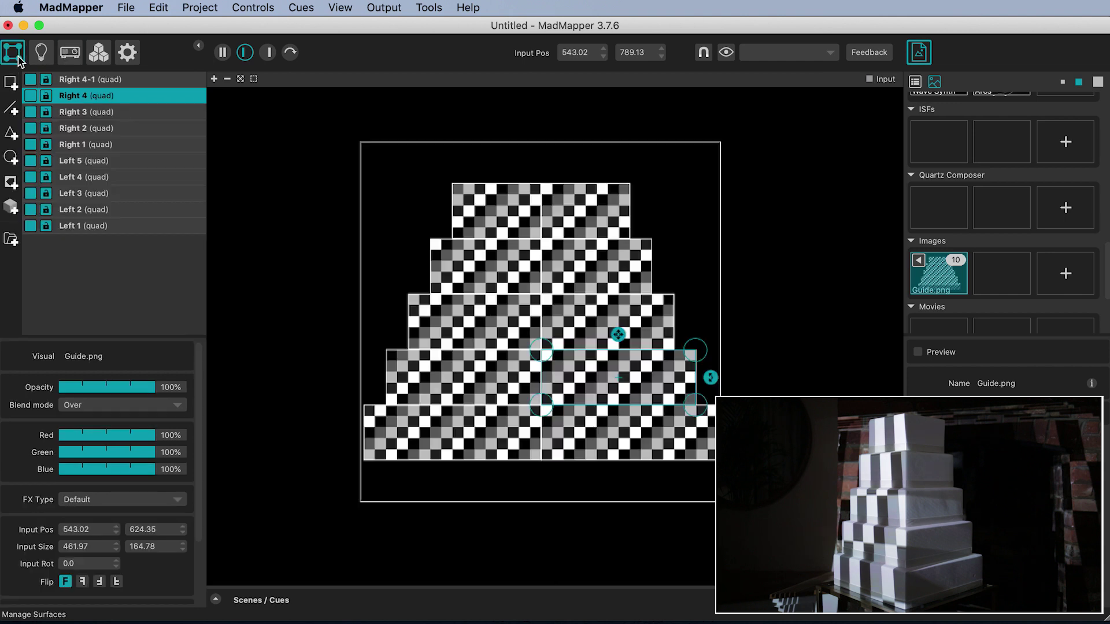
left_click(269, 53)
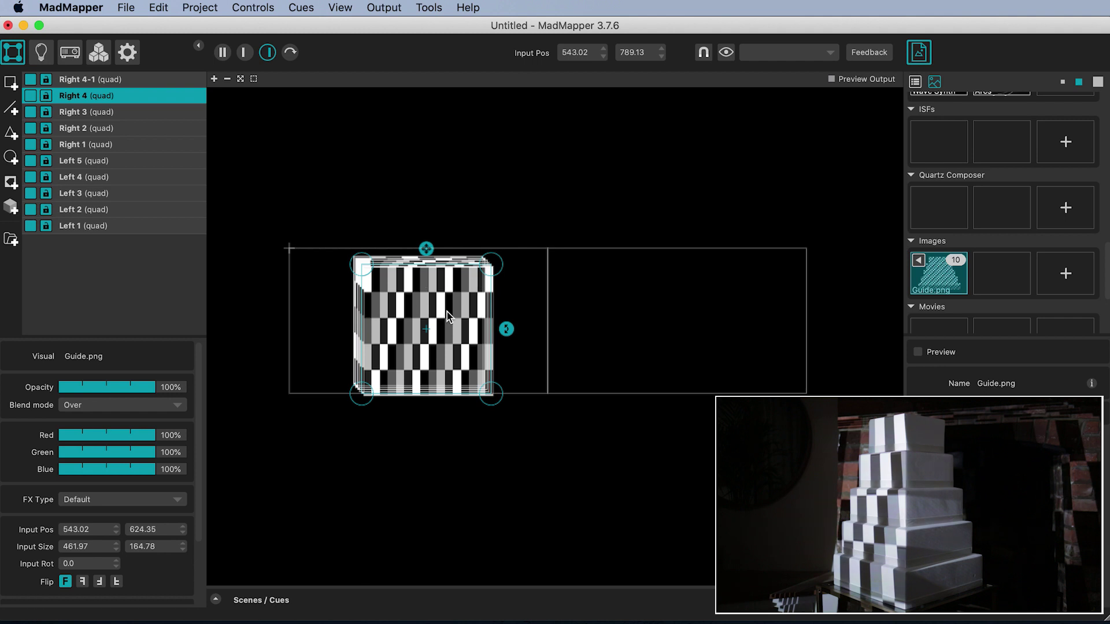
double_click(86, 79)
left_click_drag(79, 80, 116, 82)
type("5")
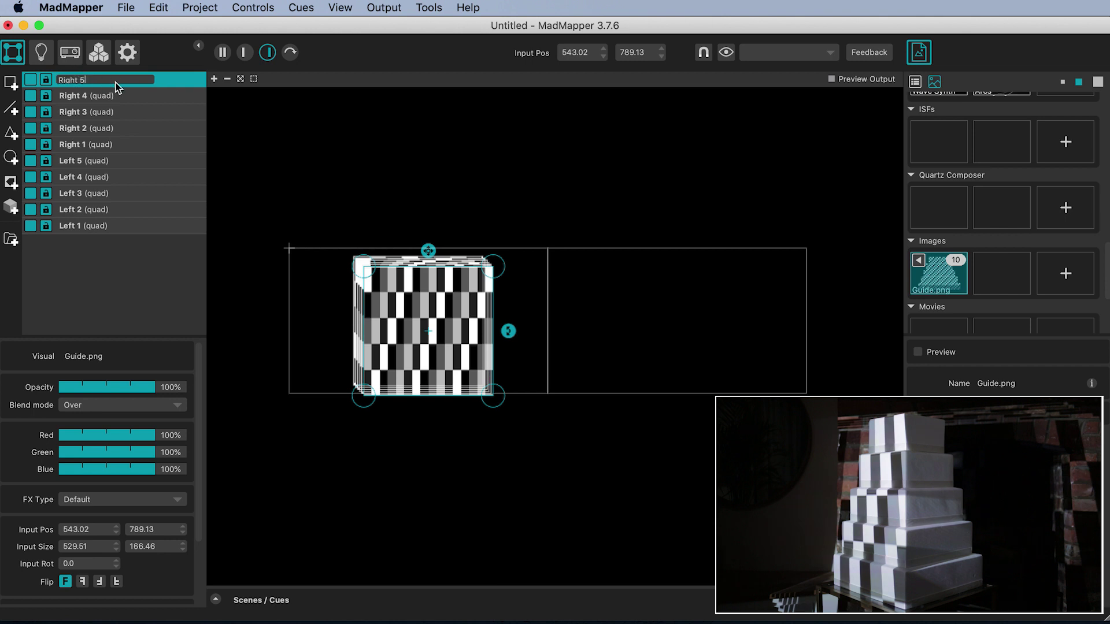
key("Return")
Group all ten quads into a new group named 'Cake'.
left_click(82, 225, "shift")
left_click(10, 241)
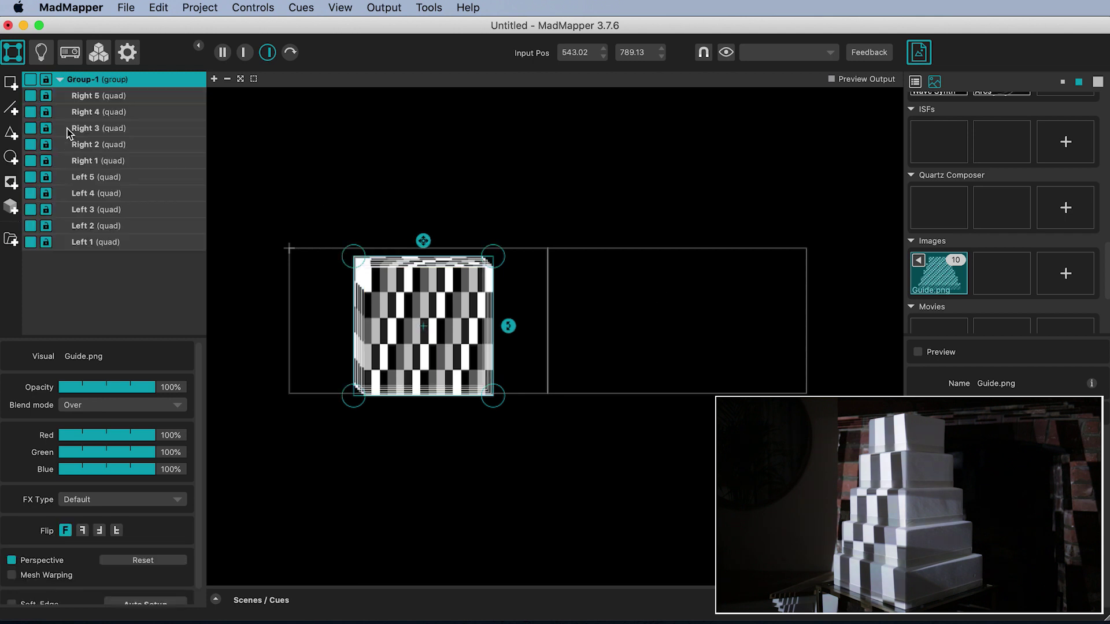
double_click(81, 82)
type("Cake")
key("Return")
Scale the Cake group down to a small square on the output.
left_click_drag(423, 242, 367, 329)
left_click_drag(423, 267, 403, 336)
scroll(401, 330, "up", 5)
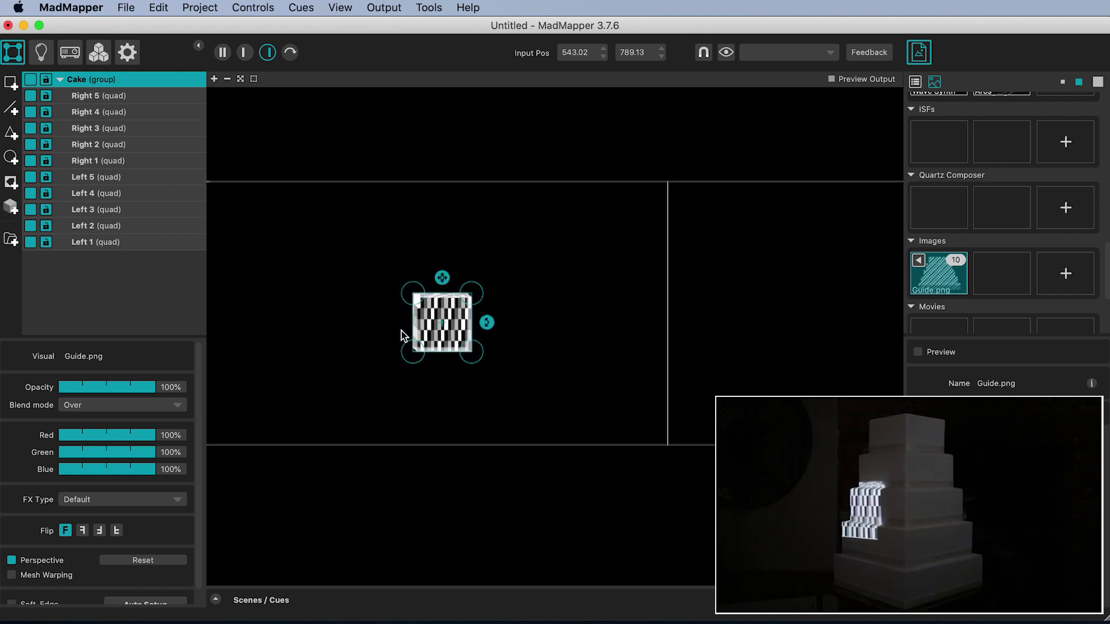
left_click_drag(468, 259, 455, 284)
Hide all quads except Left 1 so it can be positioned alone.
left_click(96, 244)
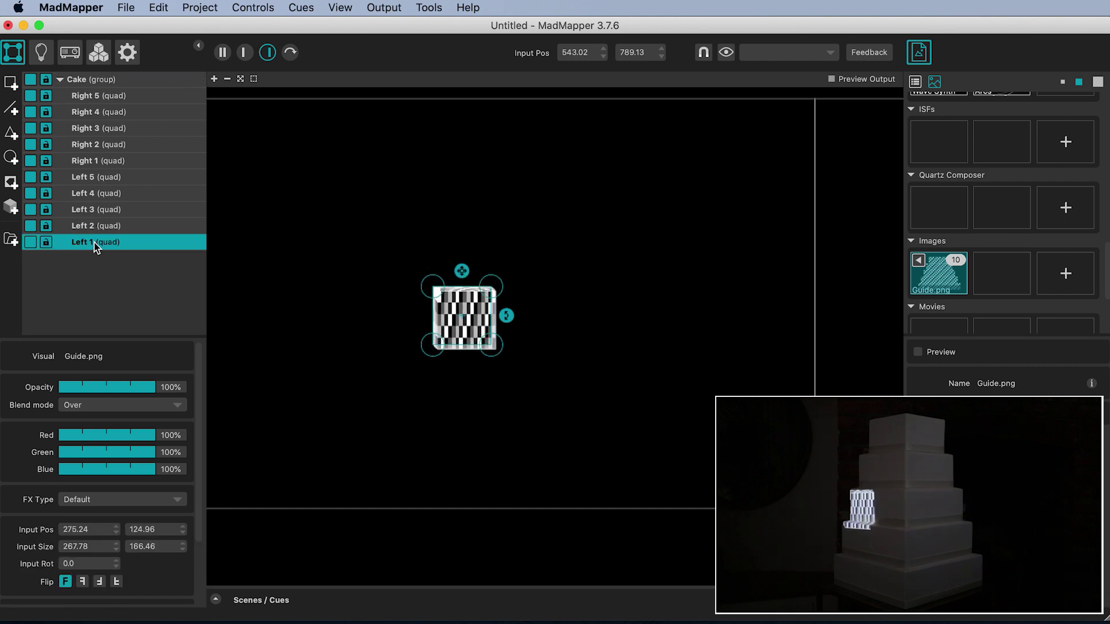
left_click(90, 95, "shift")
left_click(30, 96)
left_click(99, 249)
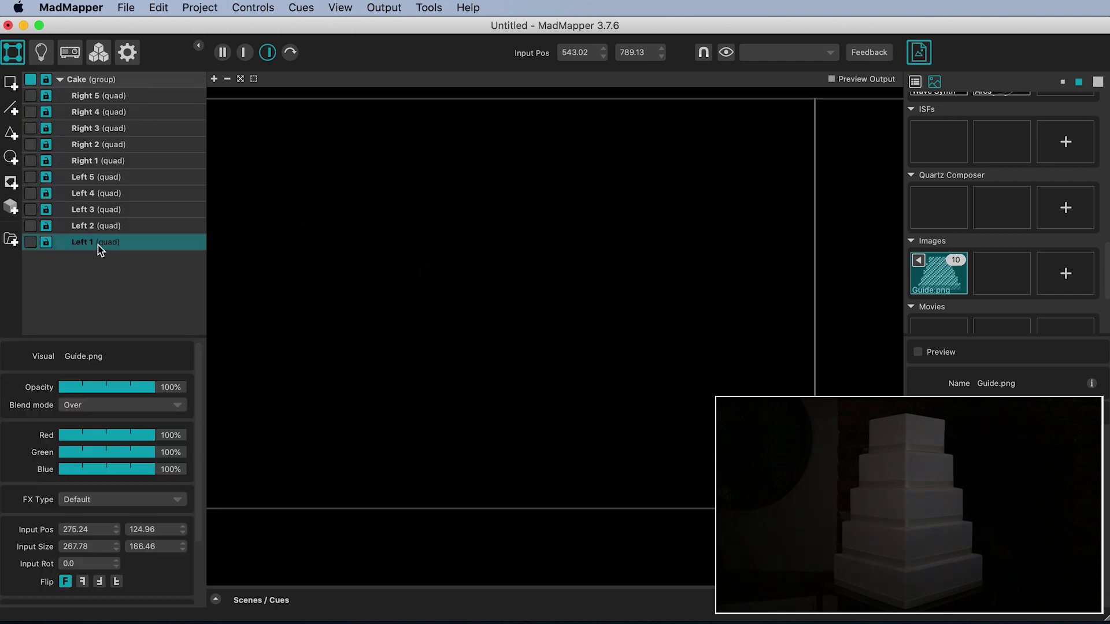
left_click(30, 243)
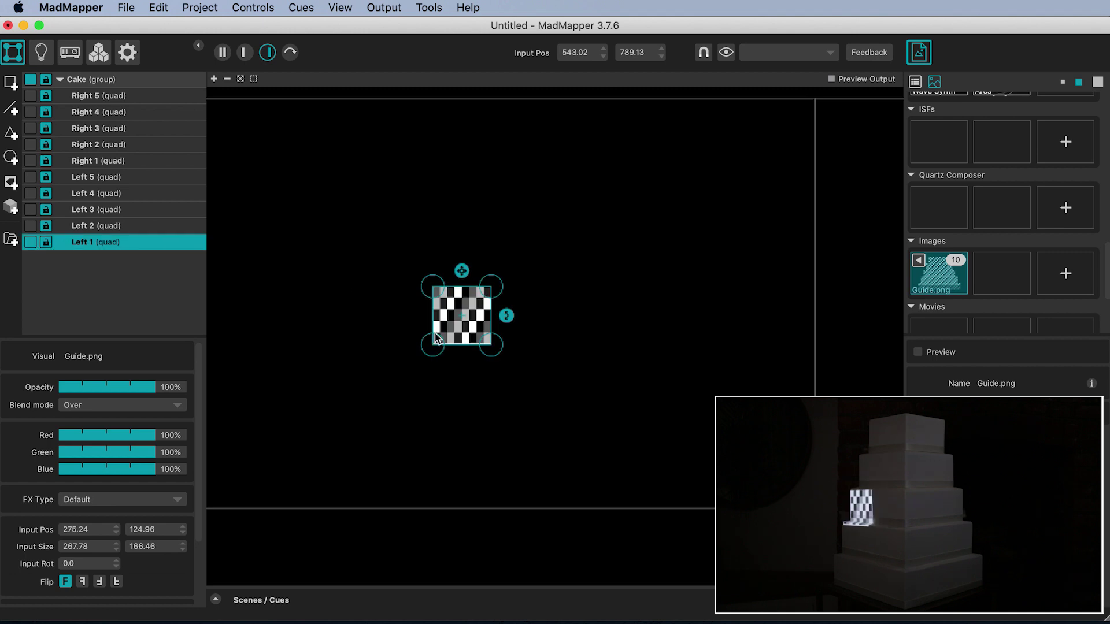
Move Left 1 onto the top tier and widen its bottom corners in output view with a crosshair.
left_click_drag(463, 314, 512, 191)
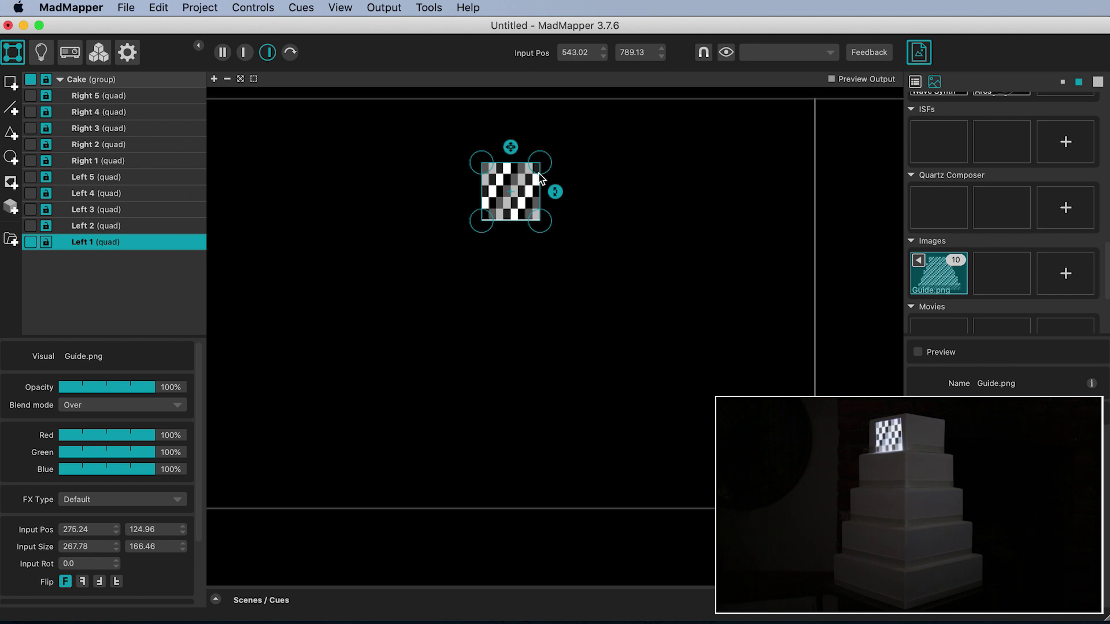
scroll(538, 174, "up", 5)
key("Tab")
left_click(384, 7)
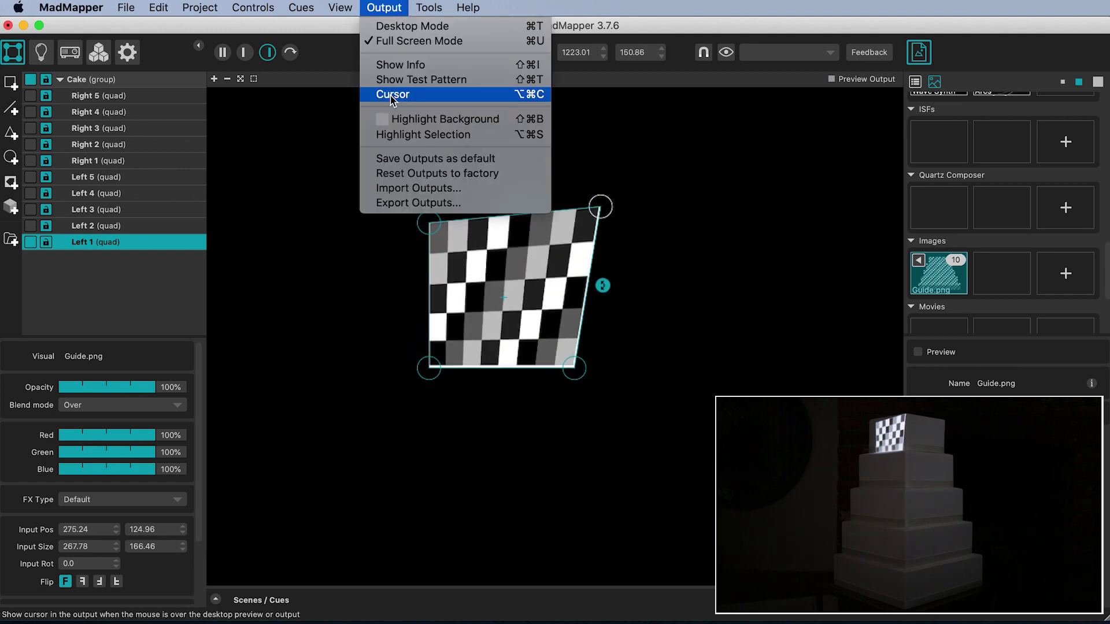
left_click(393, 95)
left_click_drag(431, 370, 385, 362)
left_click_drag(576, 368, 587, 365)
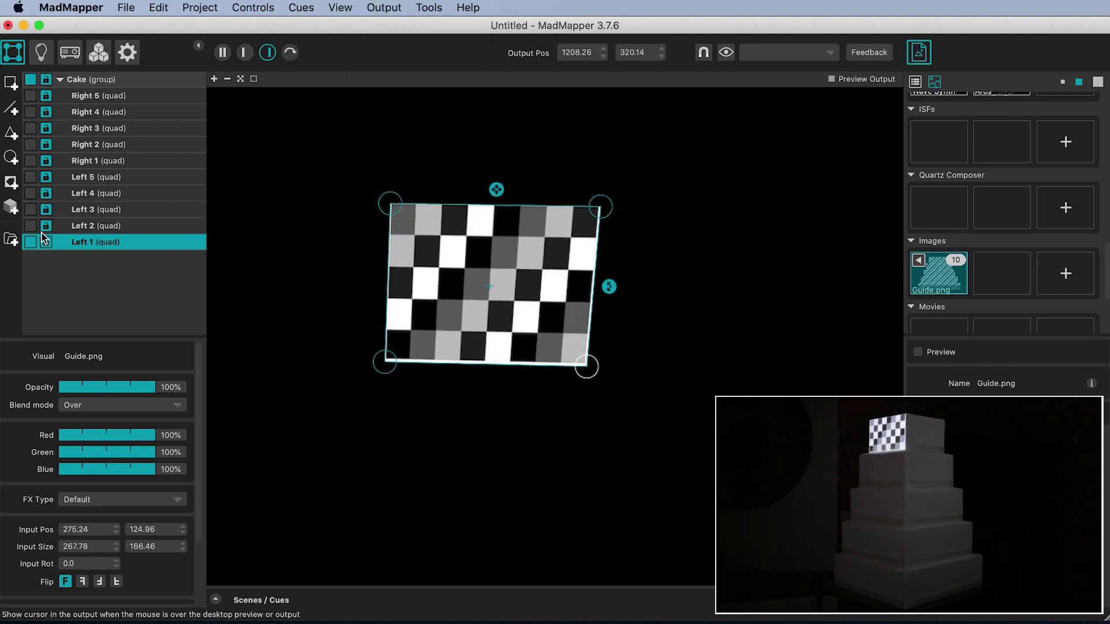
Enable Left 2 and fit its corners onto the second tier below Left 1.
left_click(30, 225)
left_click_drag(381, 555, 489, 419)
left_click_drag(570, 384, 615, 383)
left_click_drag(570, 526, 602, 527)
left_click_drag(411, 382, 365, 377)
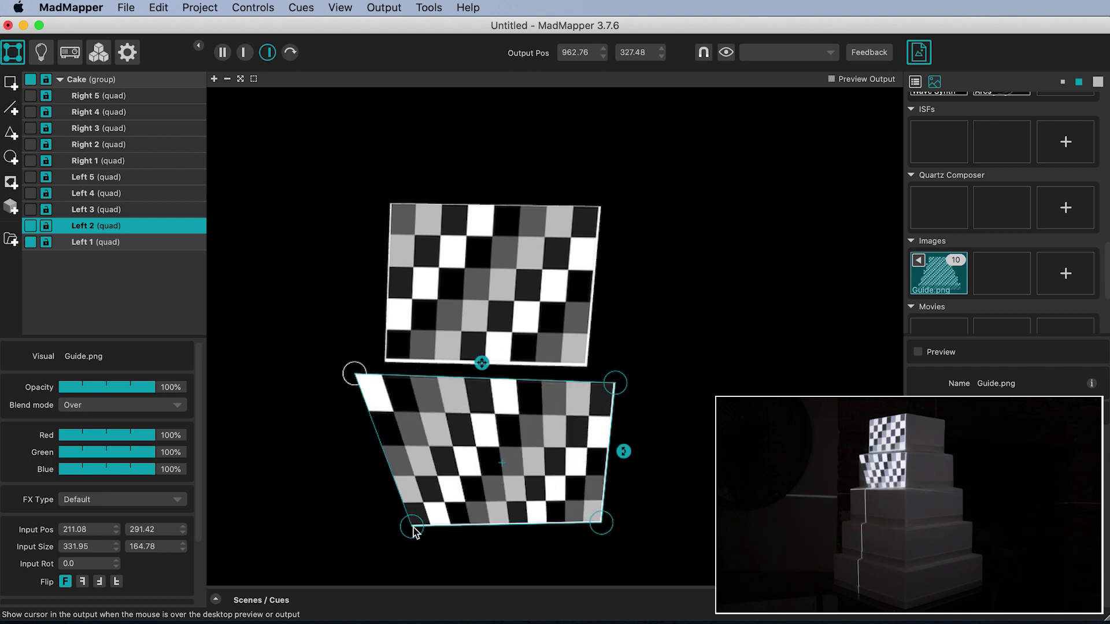
left_click_drag(412, 526, 354, 514)
Enable Left 3 and align its four corners with the third tier.
left_click(30, 209)
scroll(611, 376, "down", 5)
left_click_drag(611, 376, 640, 368)
left_click_drag(468, 507, 624, 495)
left_click_drag(323, 362, 336, 353)
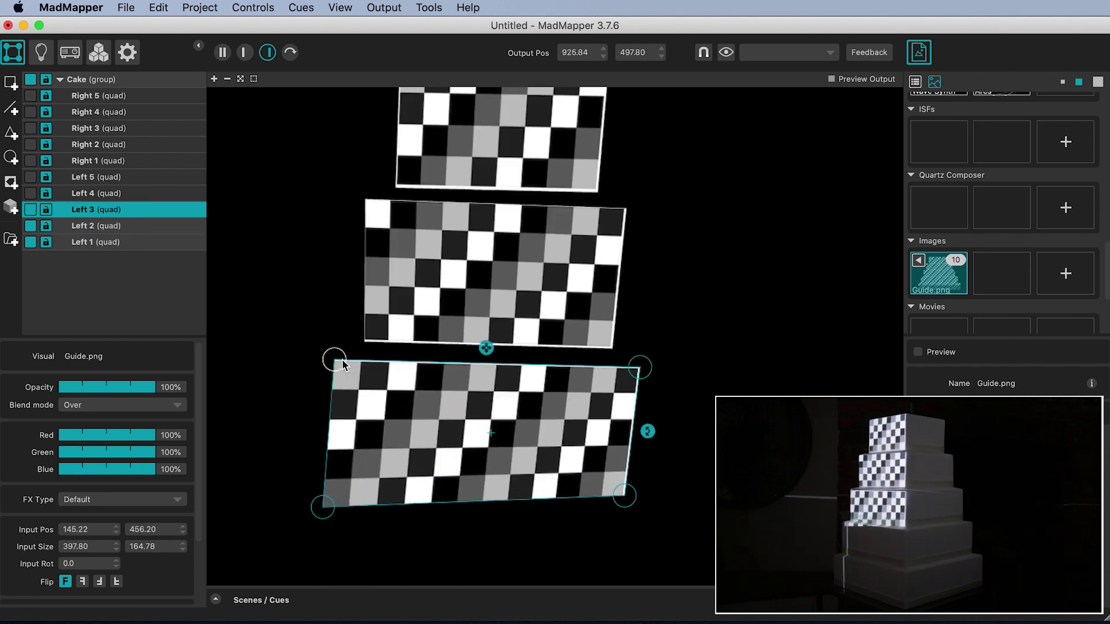
left_click_drag(322, 508, 337, 482)
Enable Left 4 and stretch it across the fourth tier.
left_click(31, 193)
scroll(497, 375, "down", 3)
left_click_drag(521, 371, 639, 390)
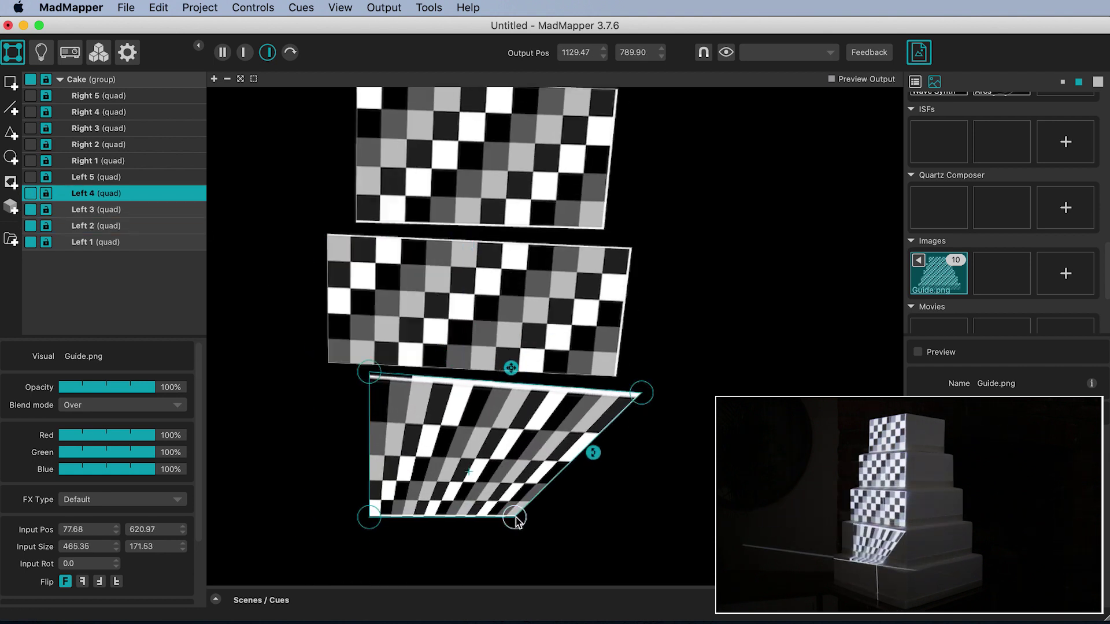
left_click_drag(516, 521, 630, 518)
left_click_drag(371, 376, 300, 365)
left_click_drag(368, 515, 300, 496)
Enable Left 5 and stretch its corners over the bottom tier.
left_click(30, 177)
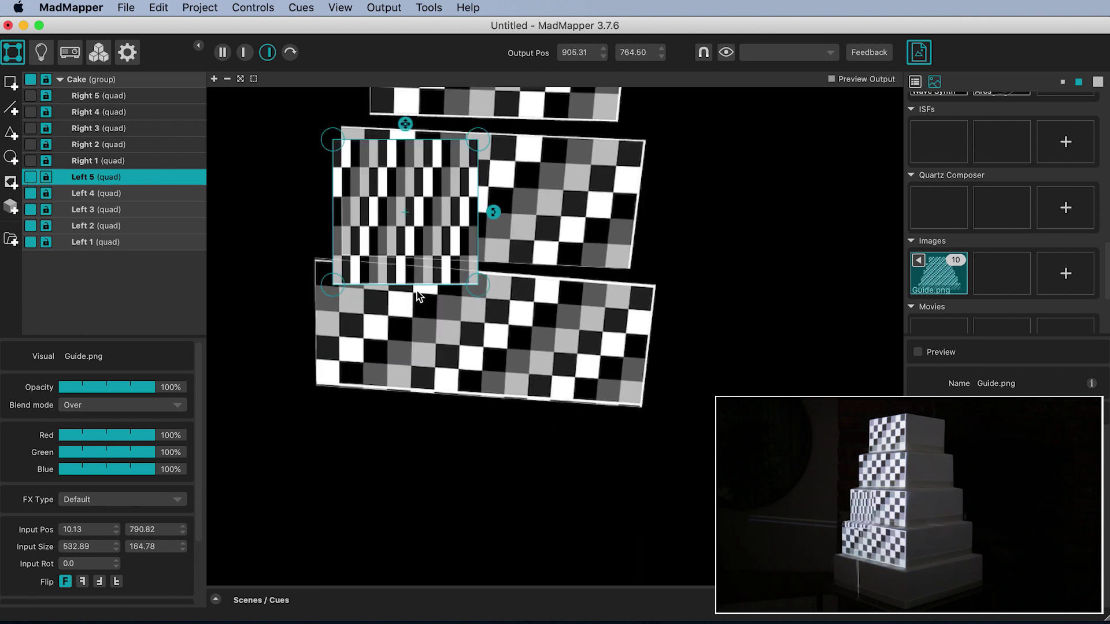
scroll(497, 376, "down", 3)
left_click_drag(497, 404, 662, 424)
left_click_drag(662, 423, 665, 528)
left_click_drag(373, 406, 285, 392)
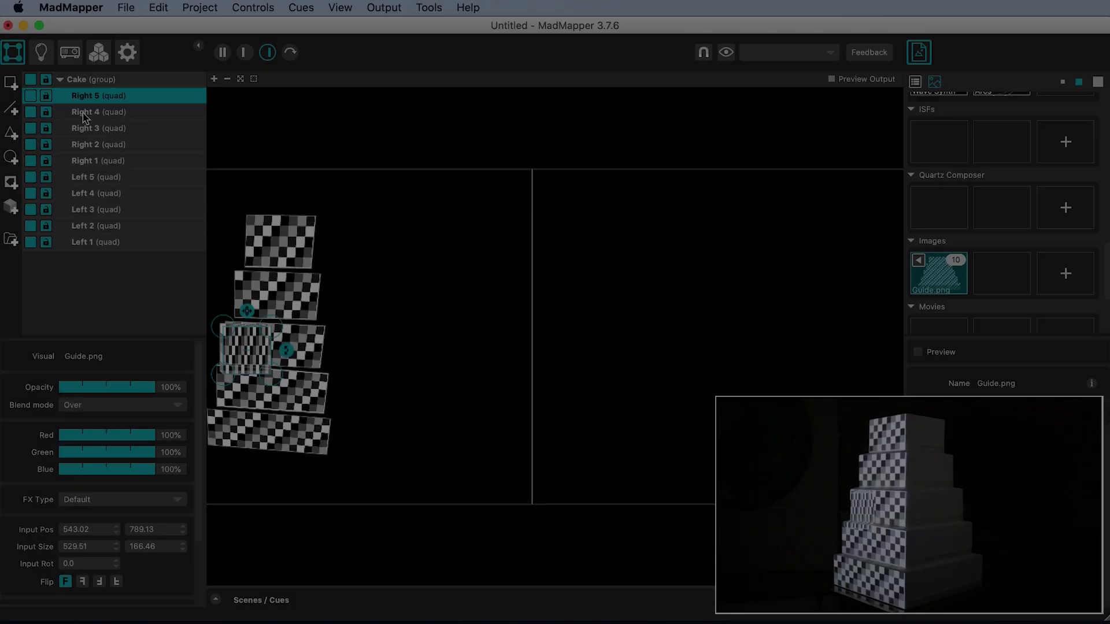
left_click(94, 162, "shift")
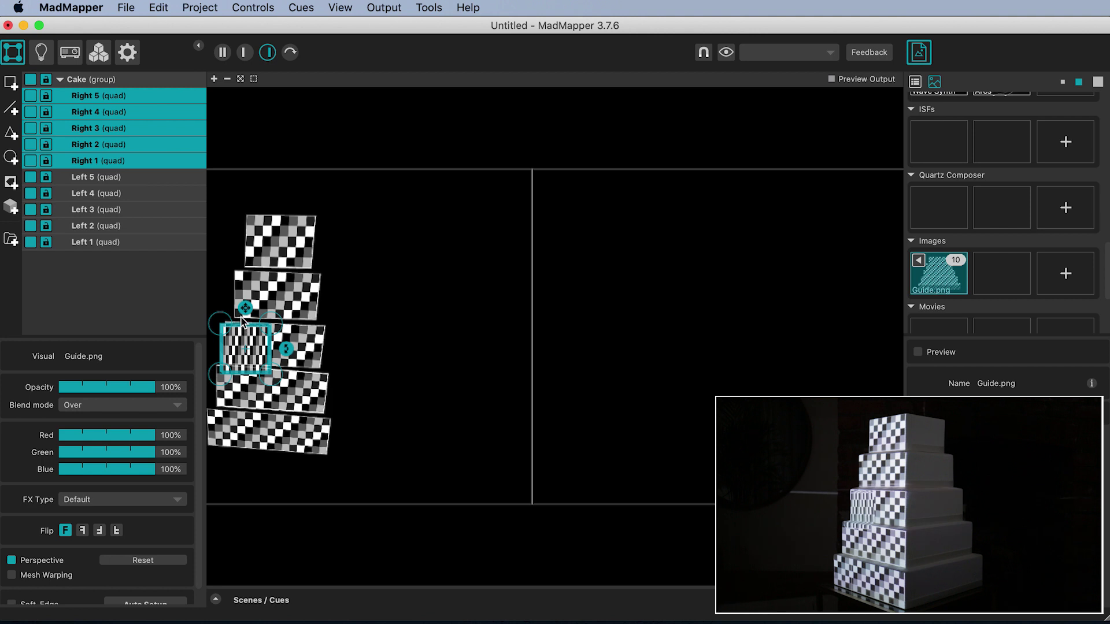
Scale the Right quads and move them onto the second output.
left_click_drag(286, 348, 856, 313)
scroll(856, 313, "right", 10)
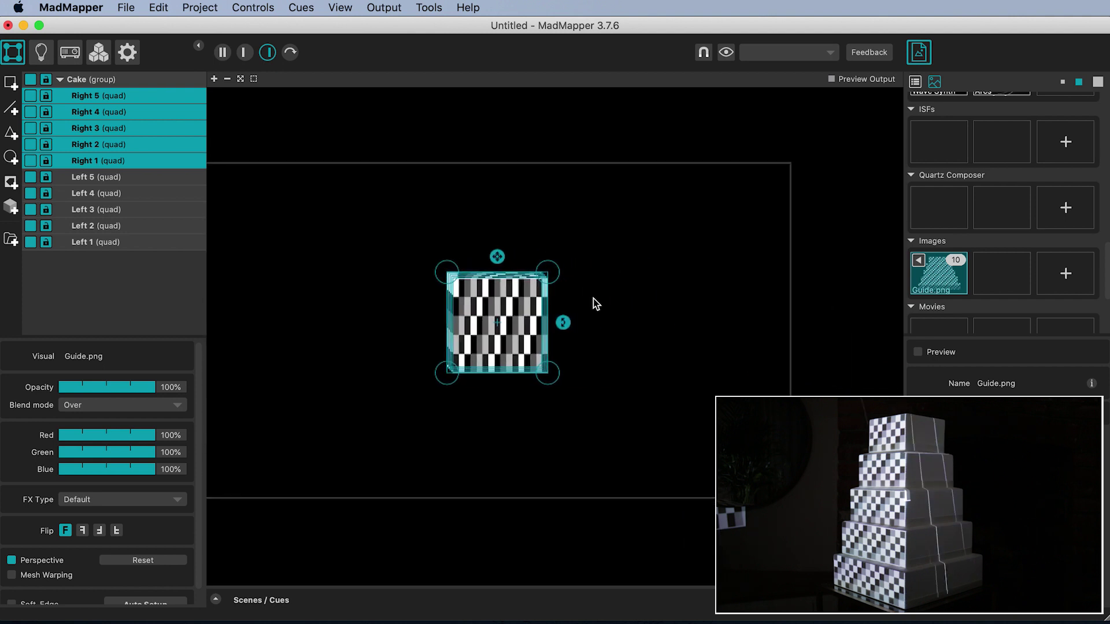
left_click_drag(543, 306, 617, 358)
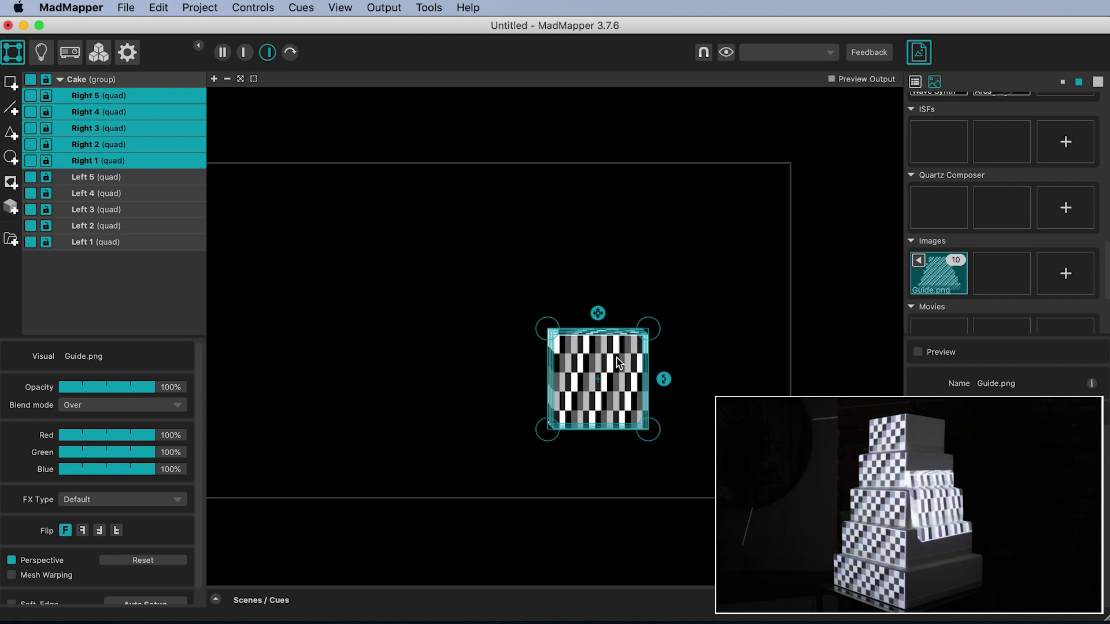
left_click_drag(599, 314, 571, 351)
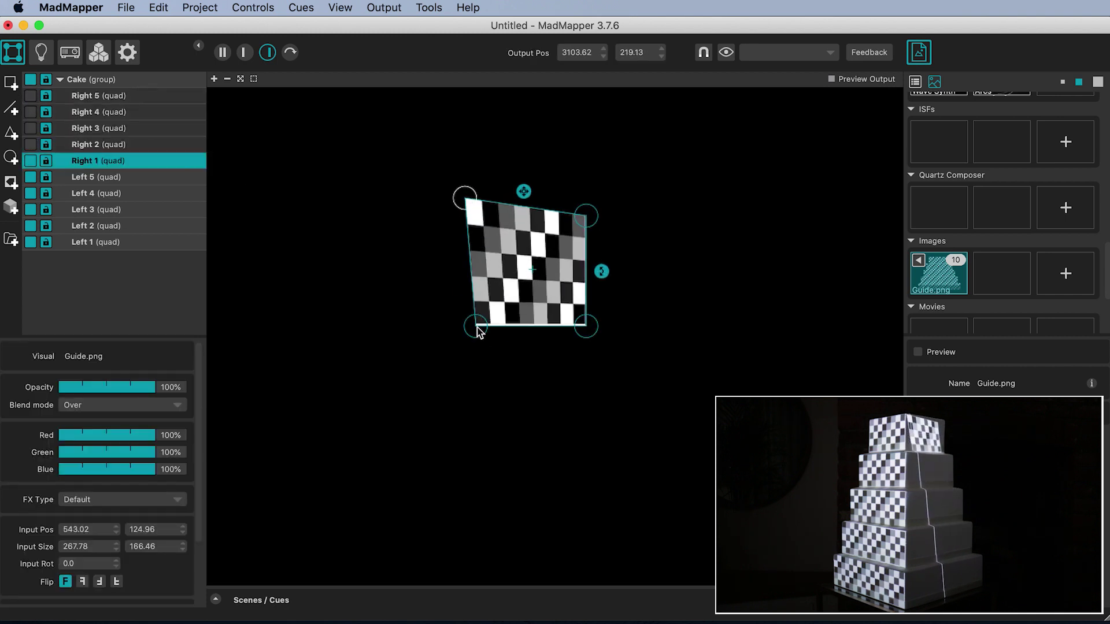
Pull Right 1's corners outward to fit the top tier.
left_click_drag(478, 331, 452, 322)
left_click_drag(586, 216, 620, 204)
left_click_drag(584, 324, 601, 328)
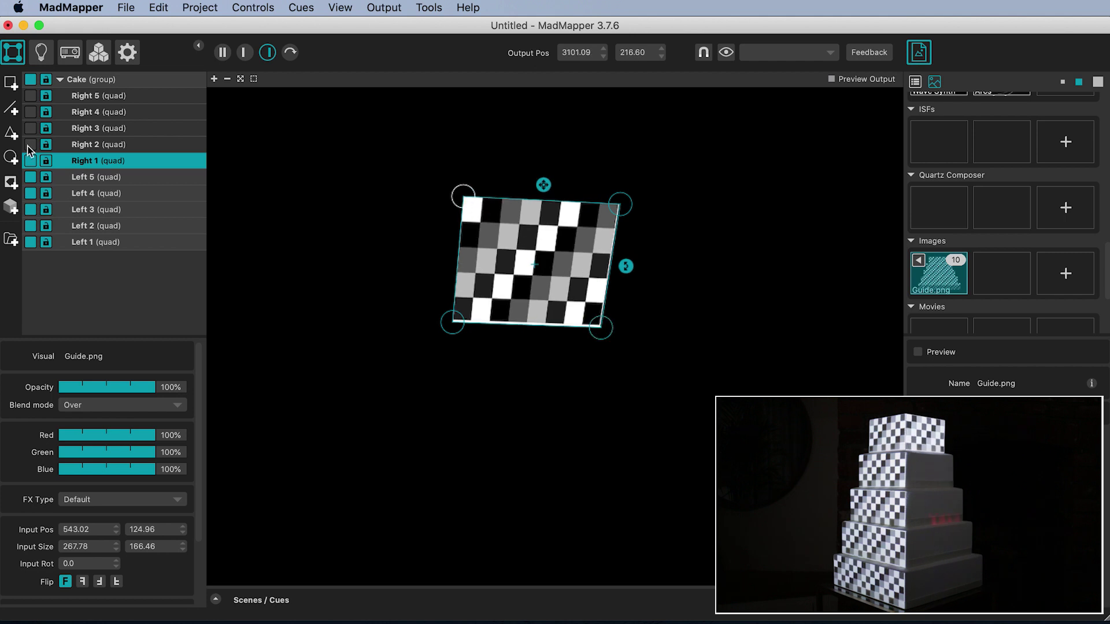
Enable Right 2 and fit its four corners to the second tier.
left_click(28, 145)
left_click_drag(476, 327, 432, 324)
left_click_drag(471, 449, 426, 435)
left_click_drag(584, 327, 616, 342)
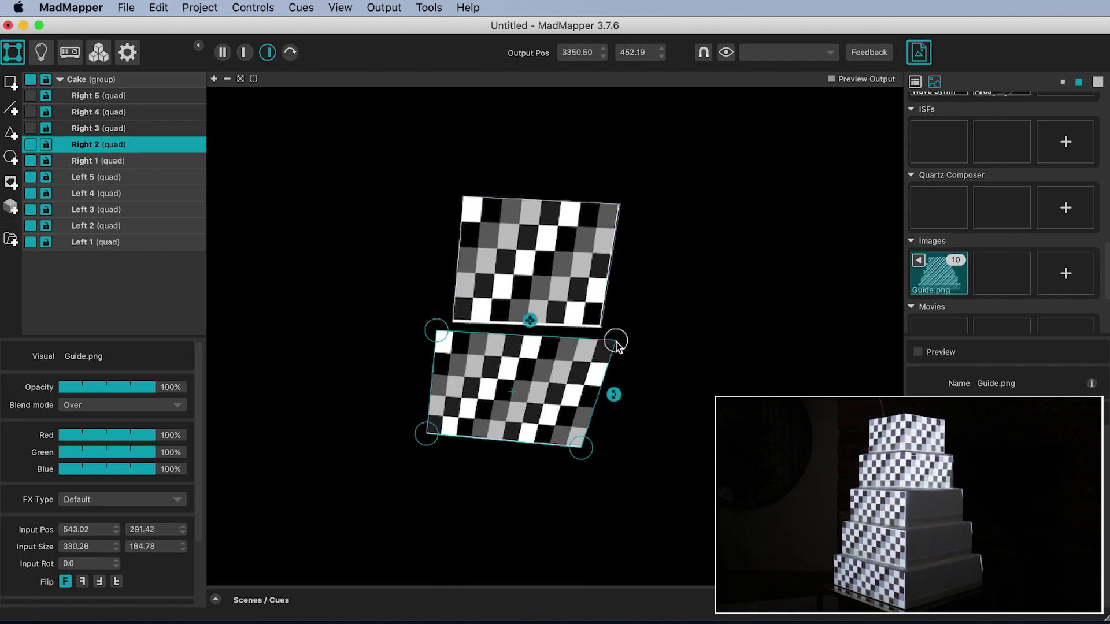
left_click_drag(581, 447, 602, 440)
Enable Right 3 and widen its corners over the third tier.
left_click(28, 128)
scroll(574, 378, "down", 3)
left_click_drag(531, 332, 463, 342)
left_click_drag(503, 454, 456, 437)
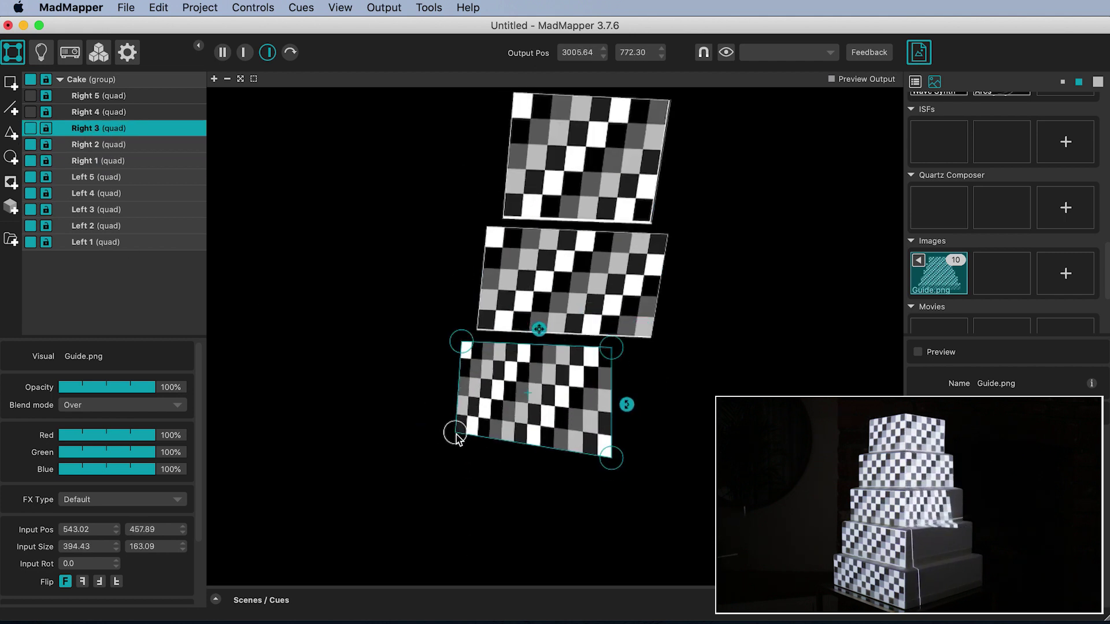
left_click_drag(611, 347, 669, 352)
left_click_drag(611, 457, 649, 444)
Enable Right 4 and shape it into a trapezoid over the fourth tier.
left_click(28, 112)
scroll(436, 399, "down", 3)
left_click_drag(551, 345, 507, 359)
left_click_drag(550, 453, 499, 438)
left_click_drag(661, 343, 739, 365)
left_click_drag(661, 452, 714, 444)
scroll(509, 347, "down", 2)
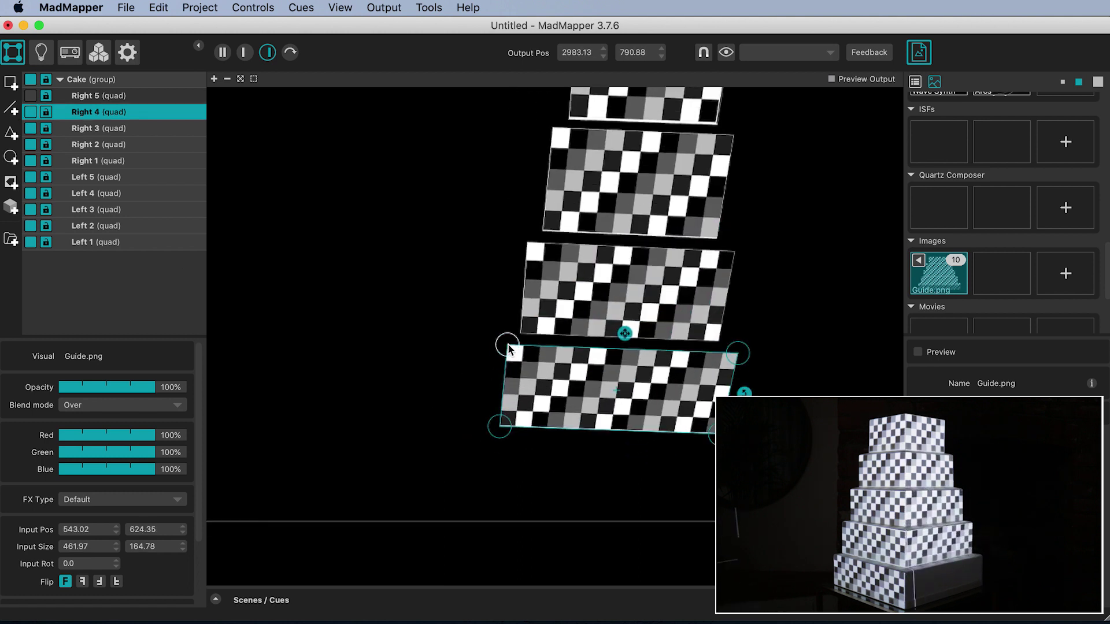
Enable Right 5 and widen it over the bottom tier.
left_click(28, 96)
scroll(520, 364, "down", 3)
left_click_drag(520, 445, 512, 433)
left_click_drag(649, 347, 774, 378)
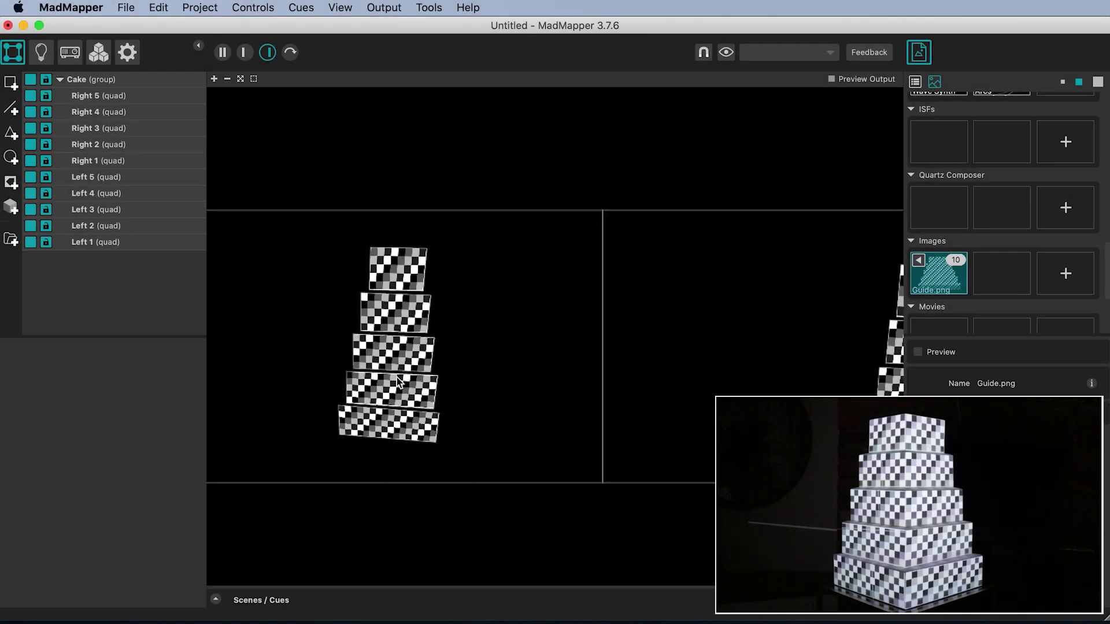
Select the Cake group and assign CubicCircles to all cake surfaces.
scroll(397, 376, "down", 2)
scroll(396, 377, "right", 3)
scroll(397, 377, "up", 1)
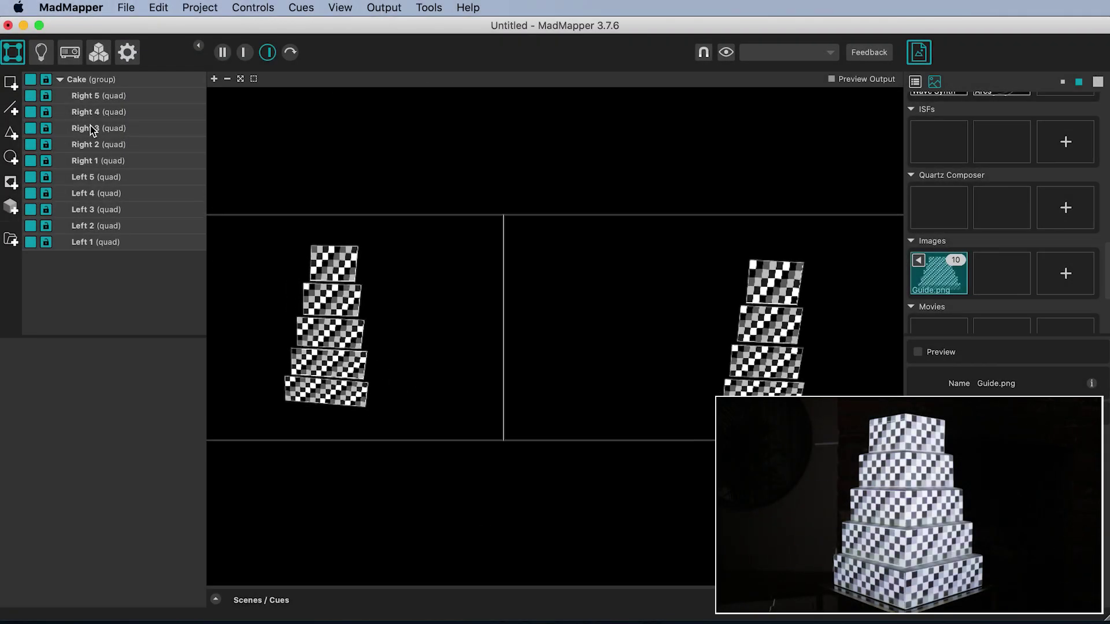
left_click(82, 85)
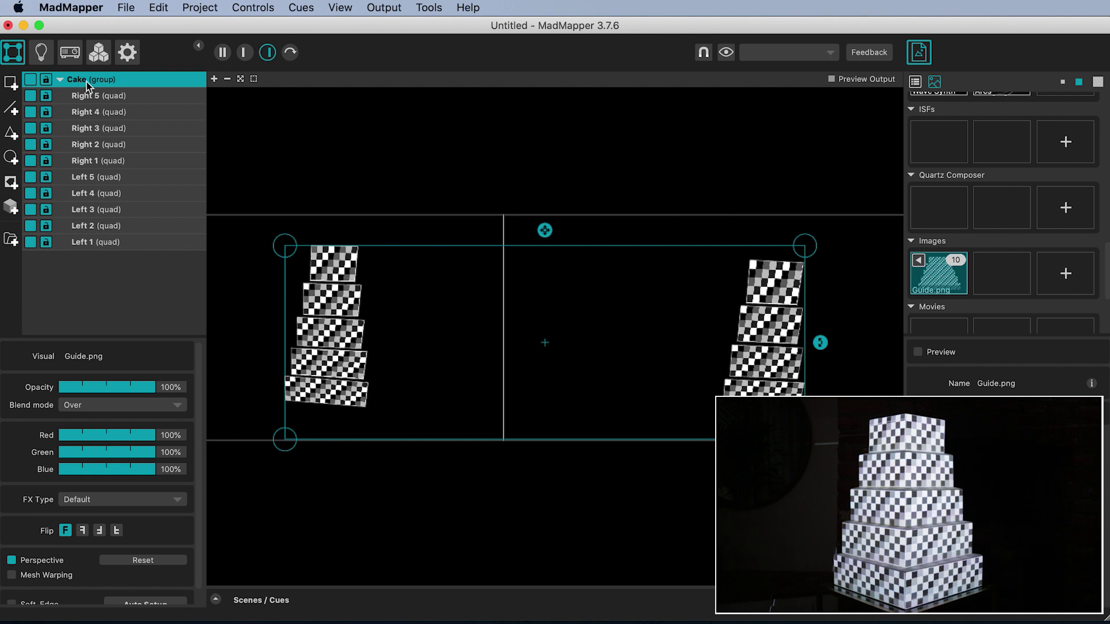
scroll(977, 209, "up", 5)
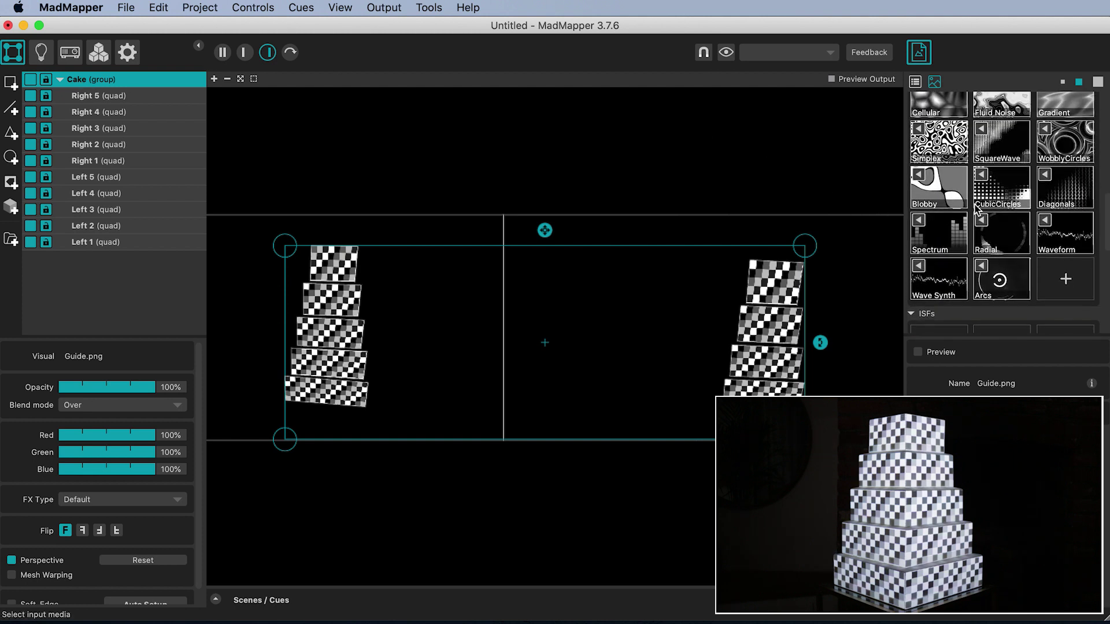
left_click(1004, 208)
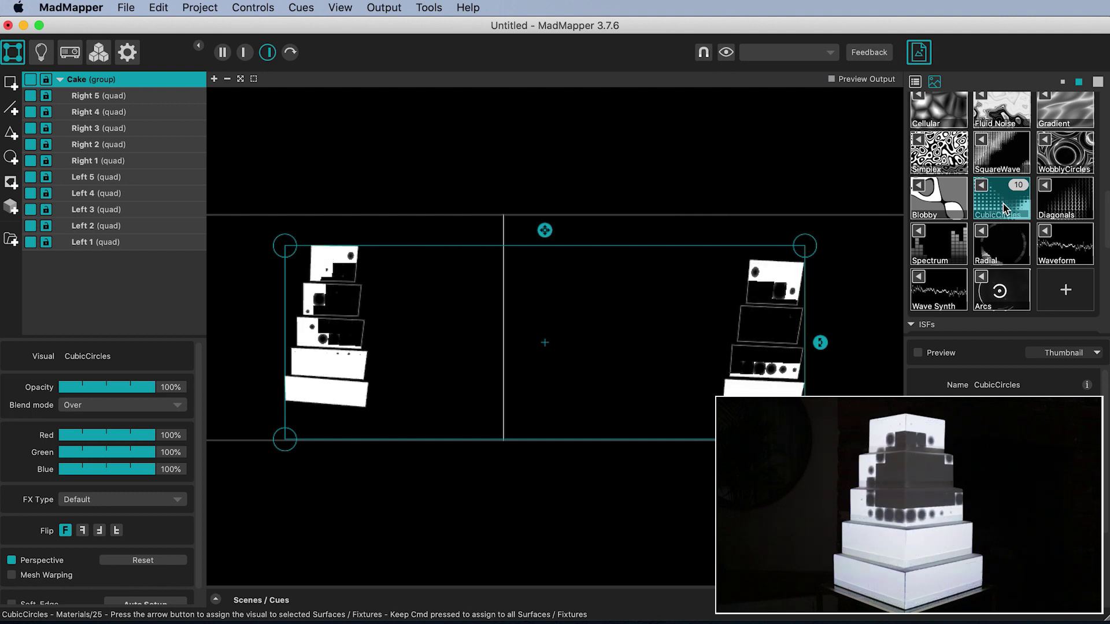
Switch the Cake group's material to the SquareWave generator.
scroll(1002, 249, "up", 2)
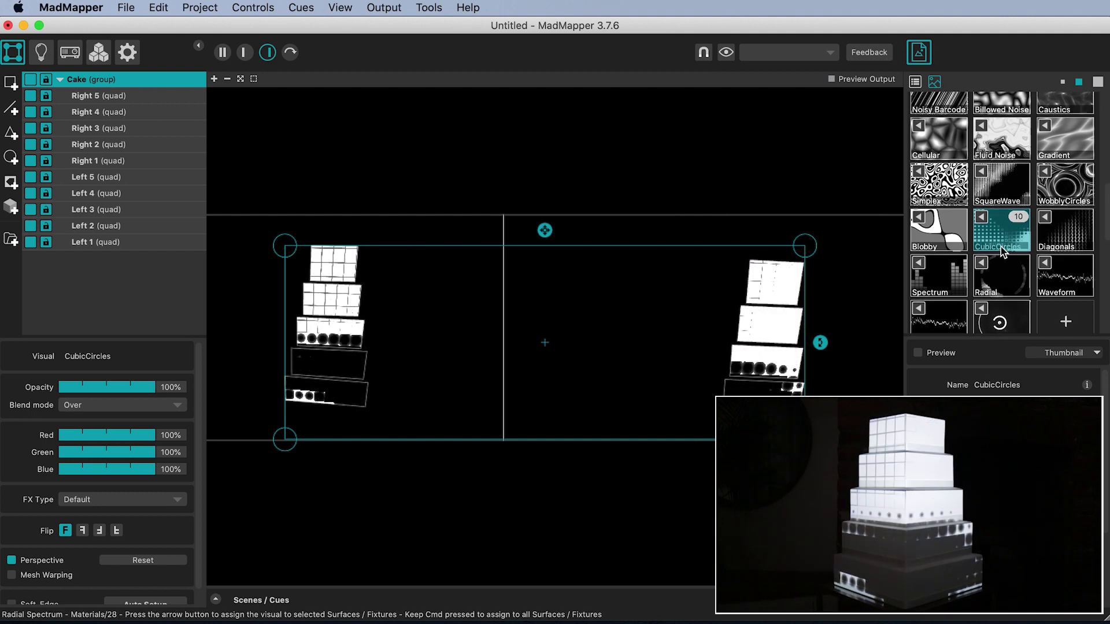
scroll(1001, 247, "up", 2)
left_click(1000, 224)
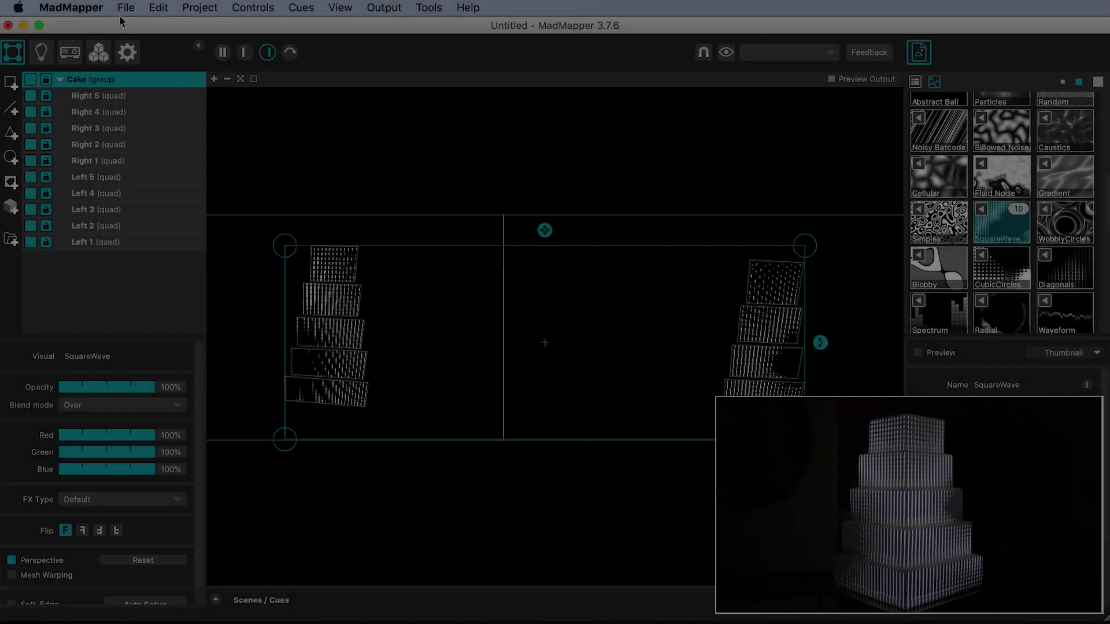
left_click(126, 8)
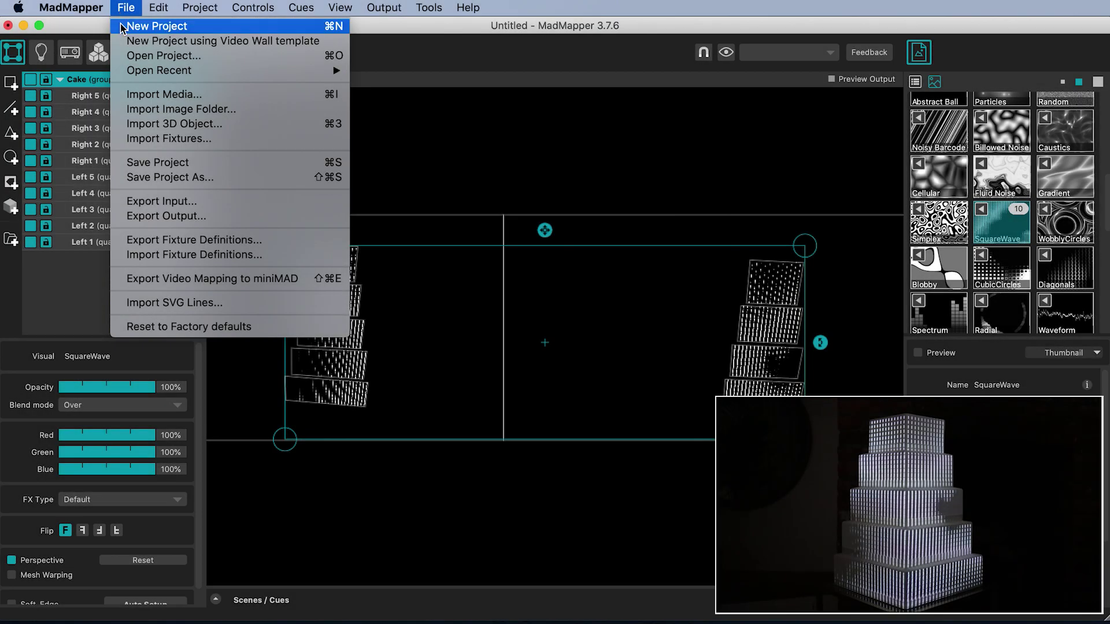
Import Particle Cascade Loop.mp4 and assign it from Movies to the whole Cake group.
left_click(153, 95)
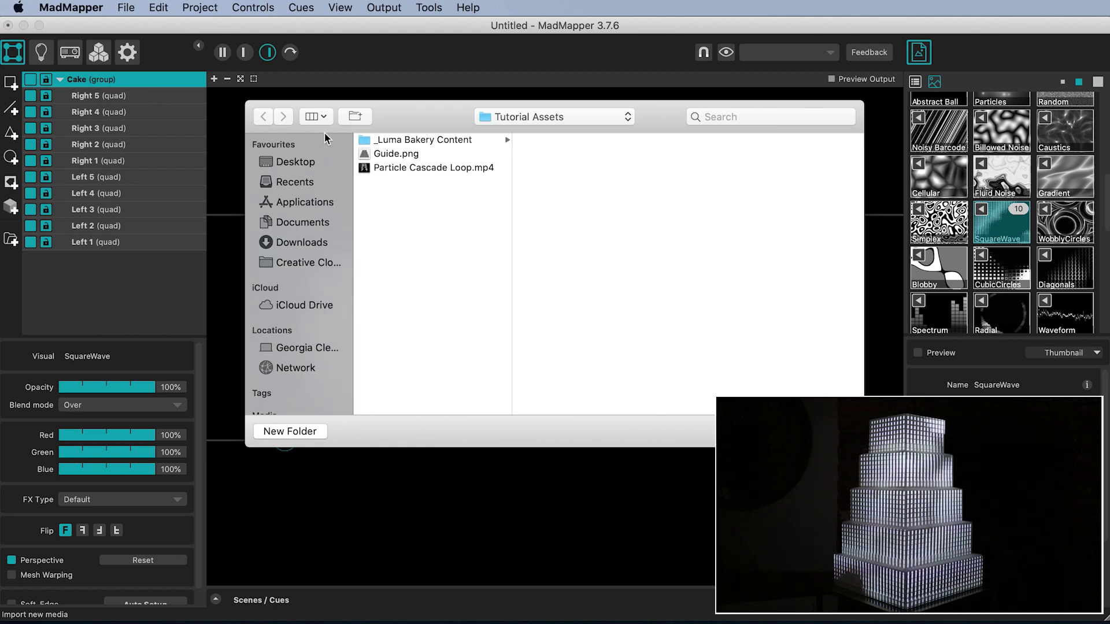
left_click(399, 169)
key("Return")
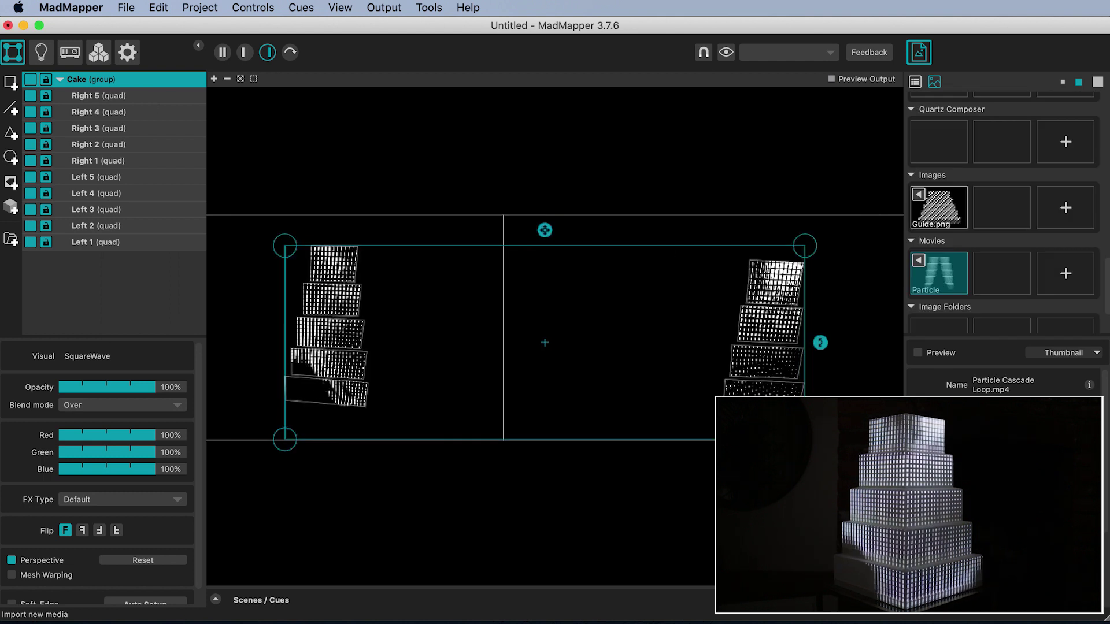
left_click(947, 275)
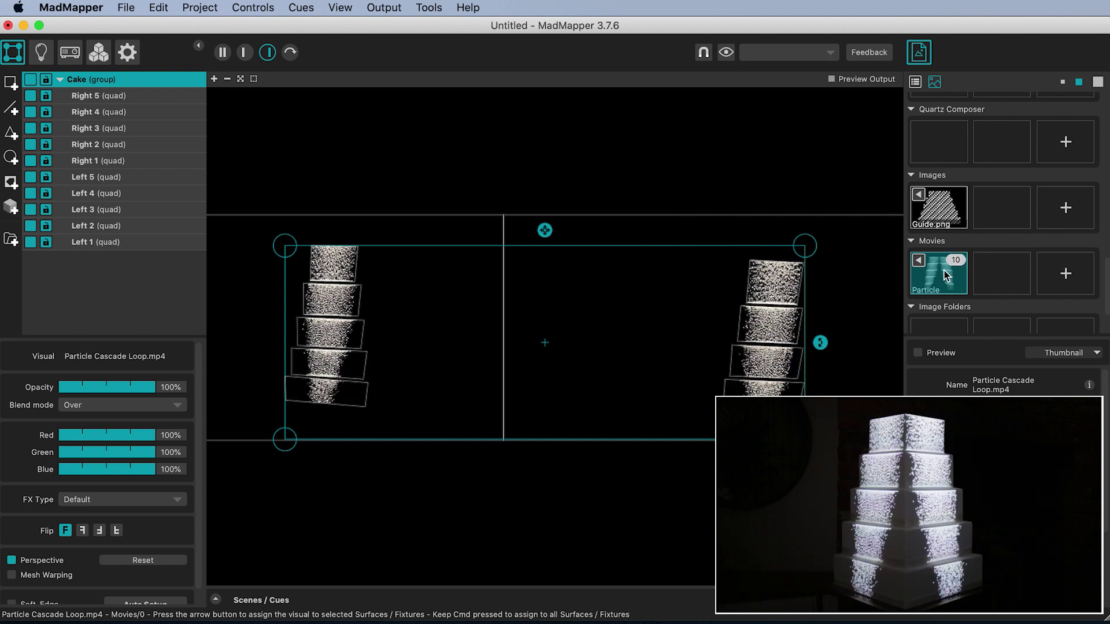